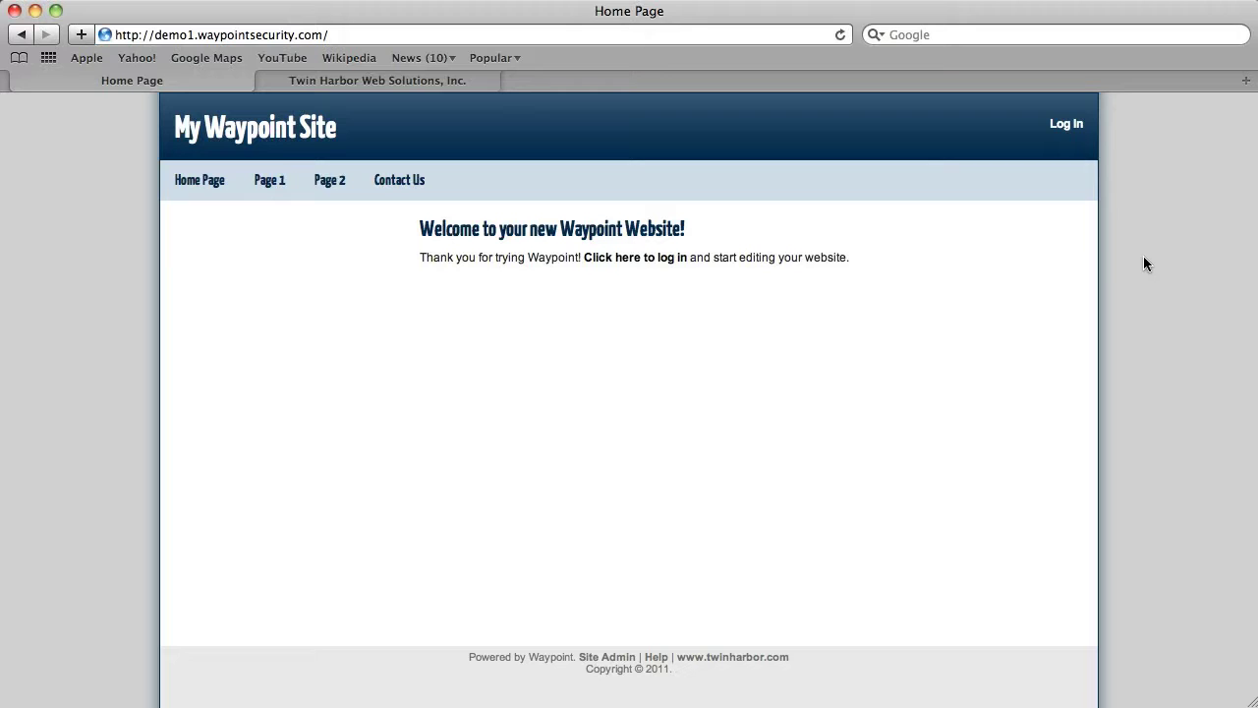
Go to the Waypoint admin login page by appending wp-admin to the site URL
click(357, 36)
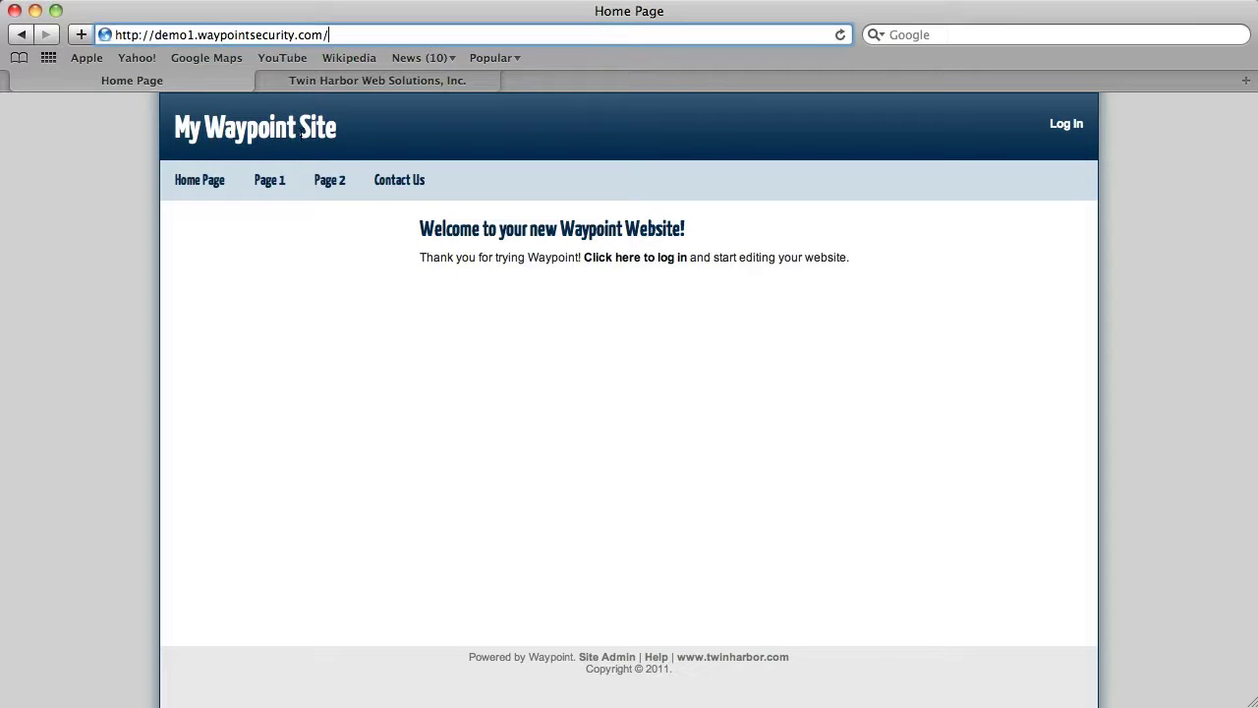
click(352, 35)
click(354, 34)
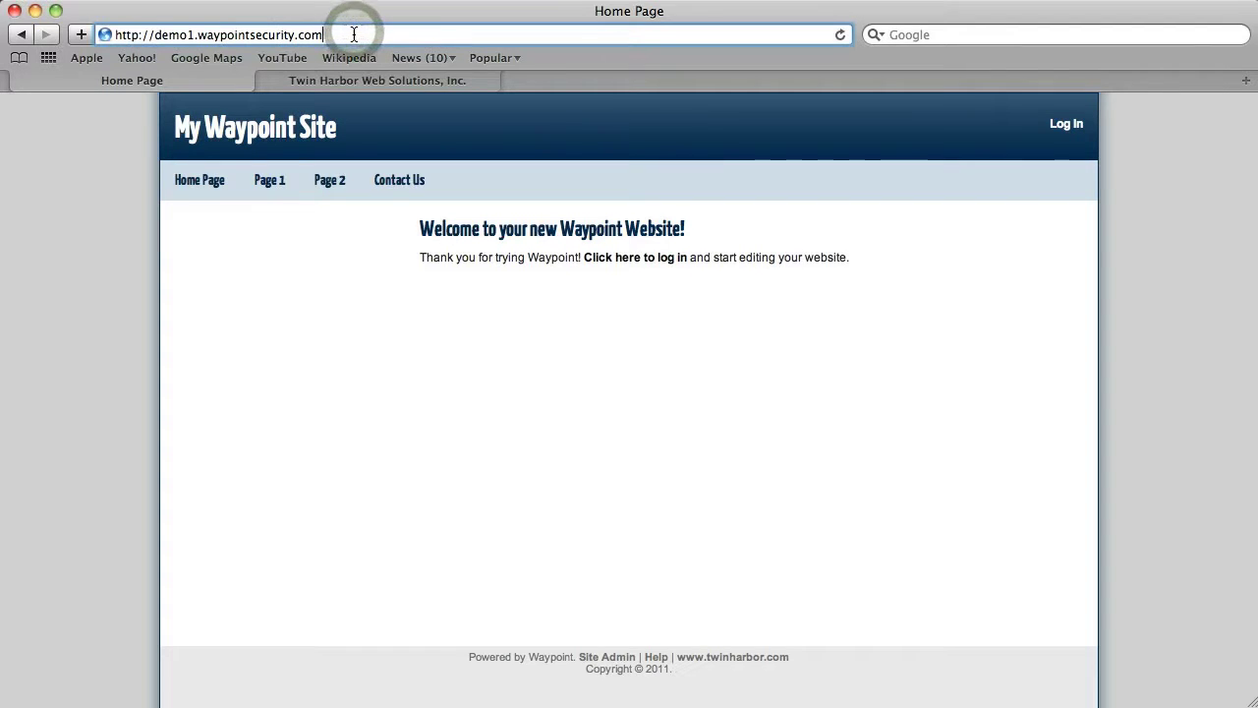
text(wp-admin)
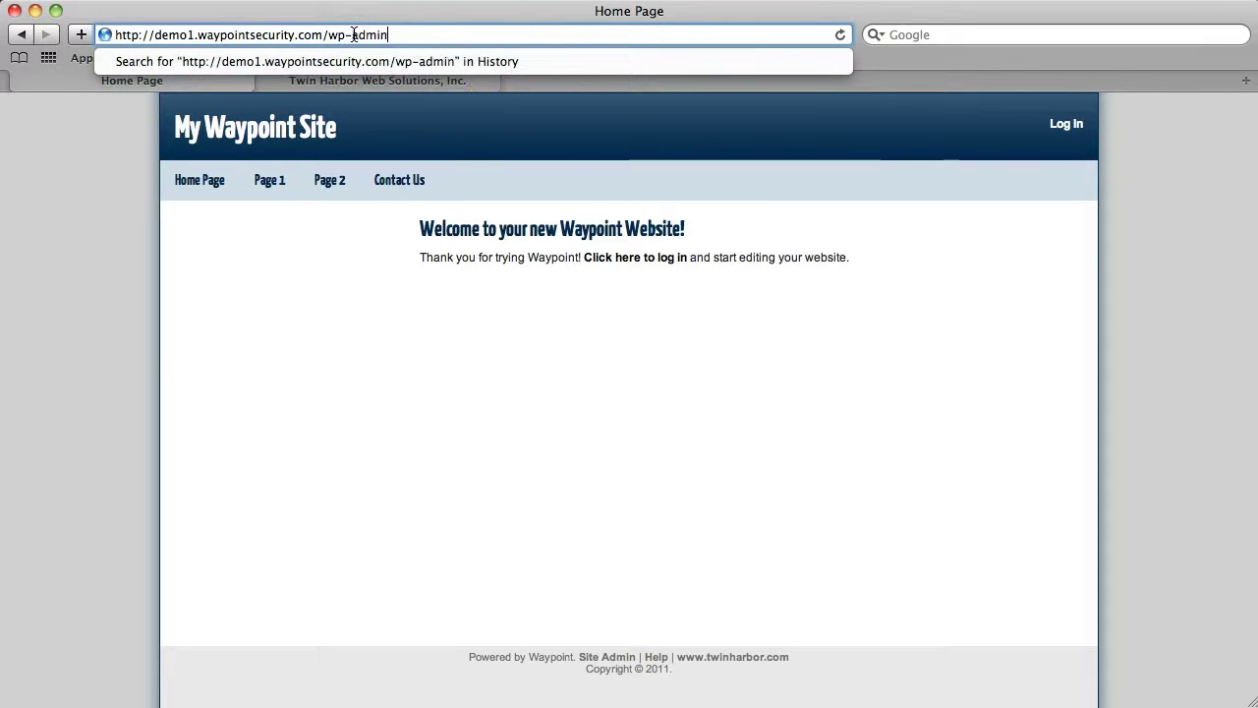
key(Return)
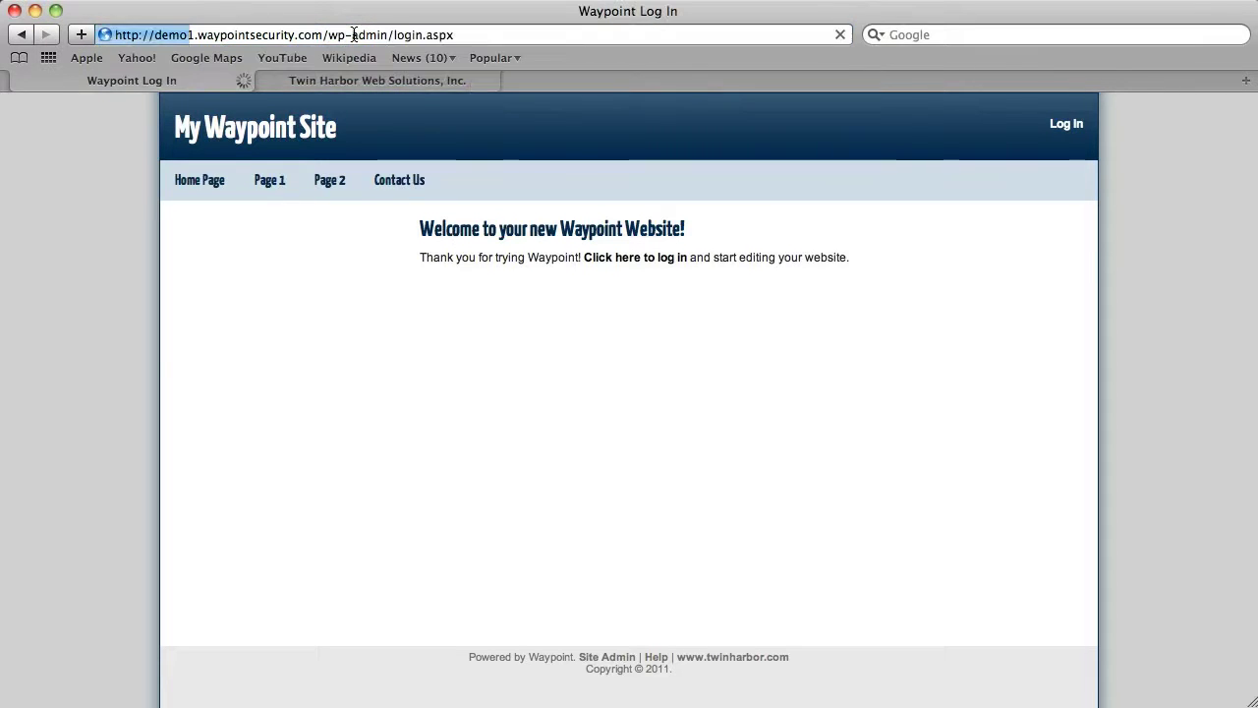
Log in with the admin e-mail and password, with Remember Me ticked
click(593, 334)
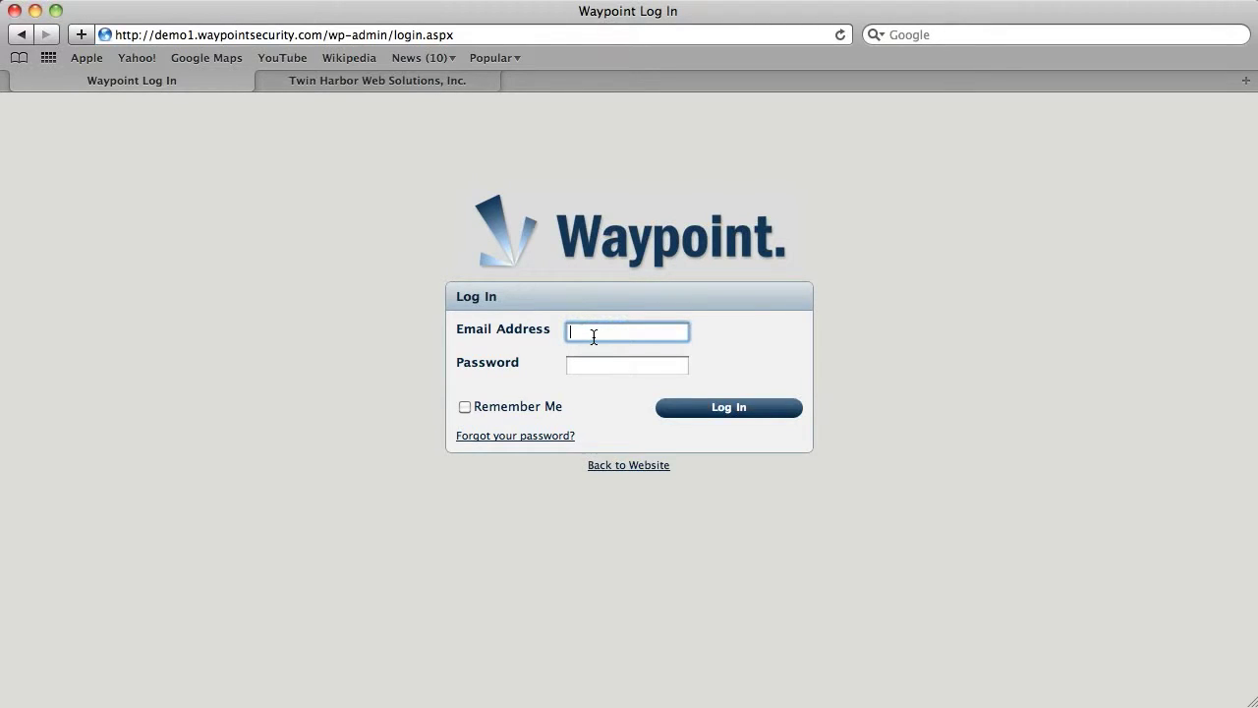
key(Tab)
text(•••••)
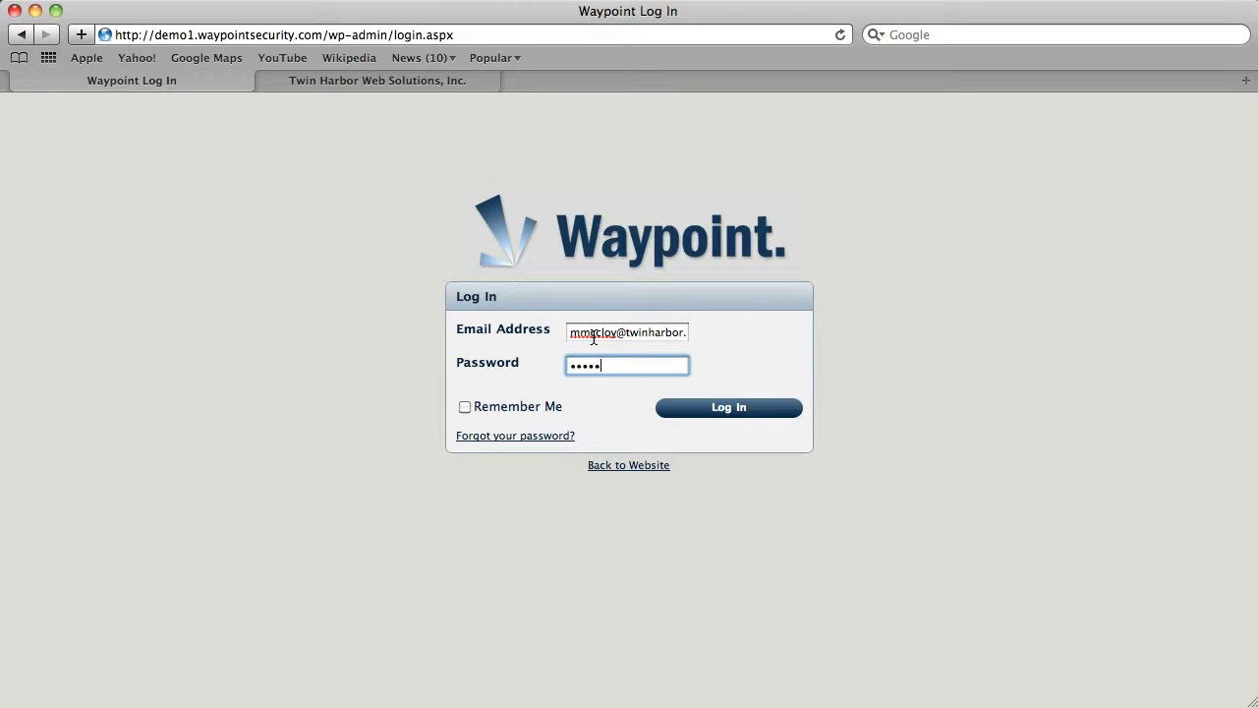
click(464, 407)
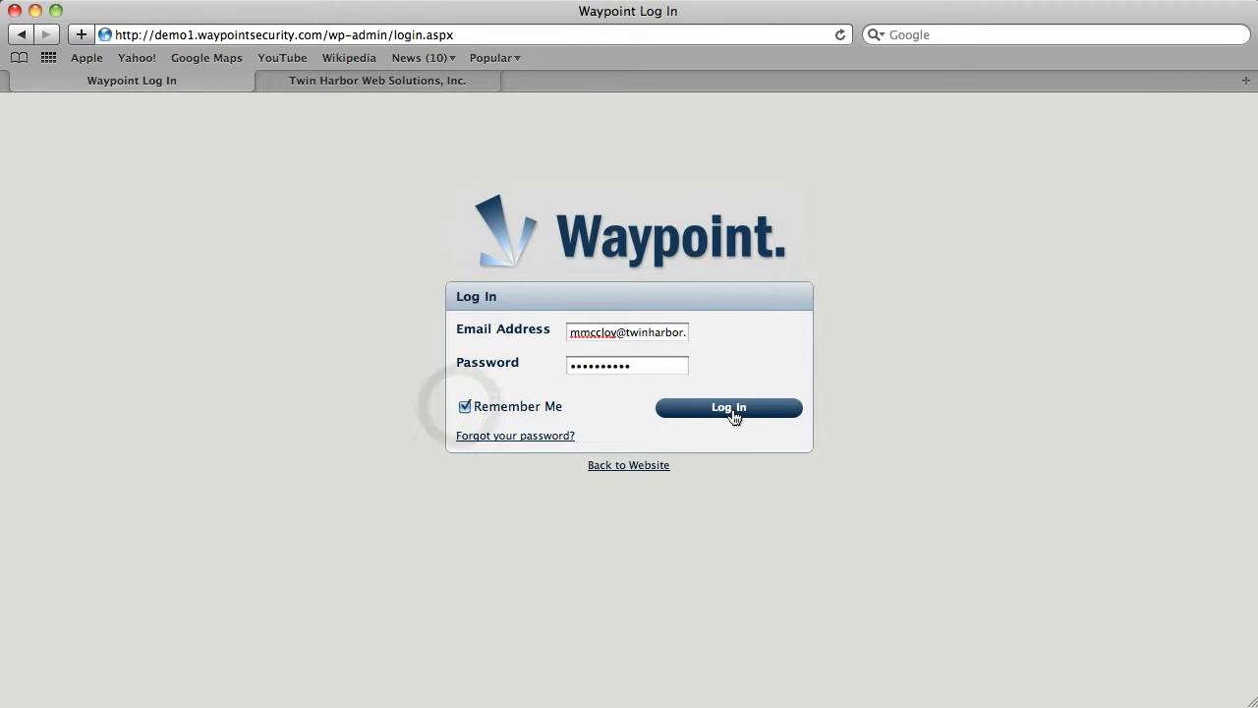
click(722, 411)
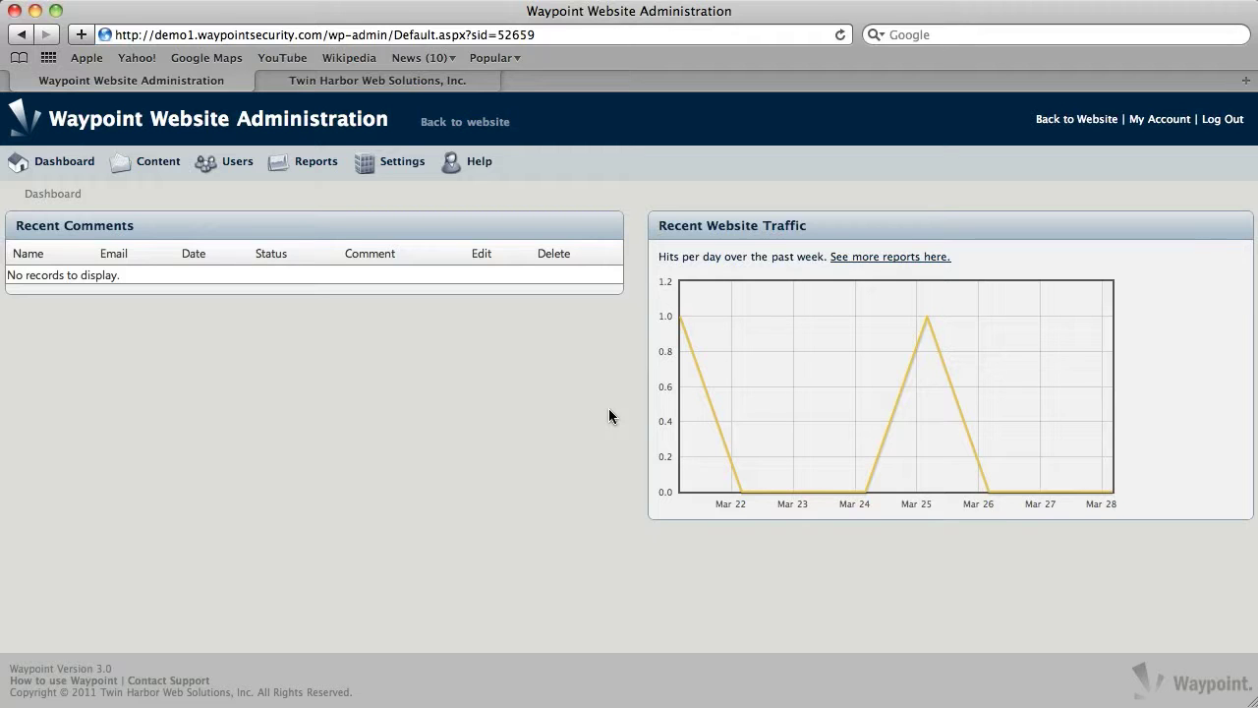
Check the dashboard and full website traffic report, then bring up the Page Manager
click(75, 164)
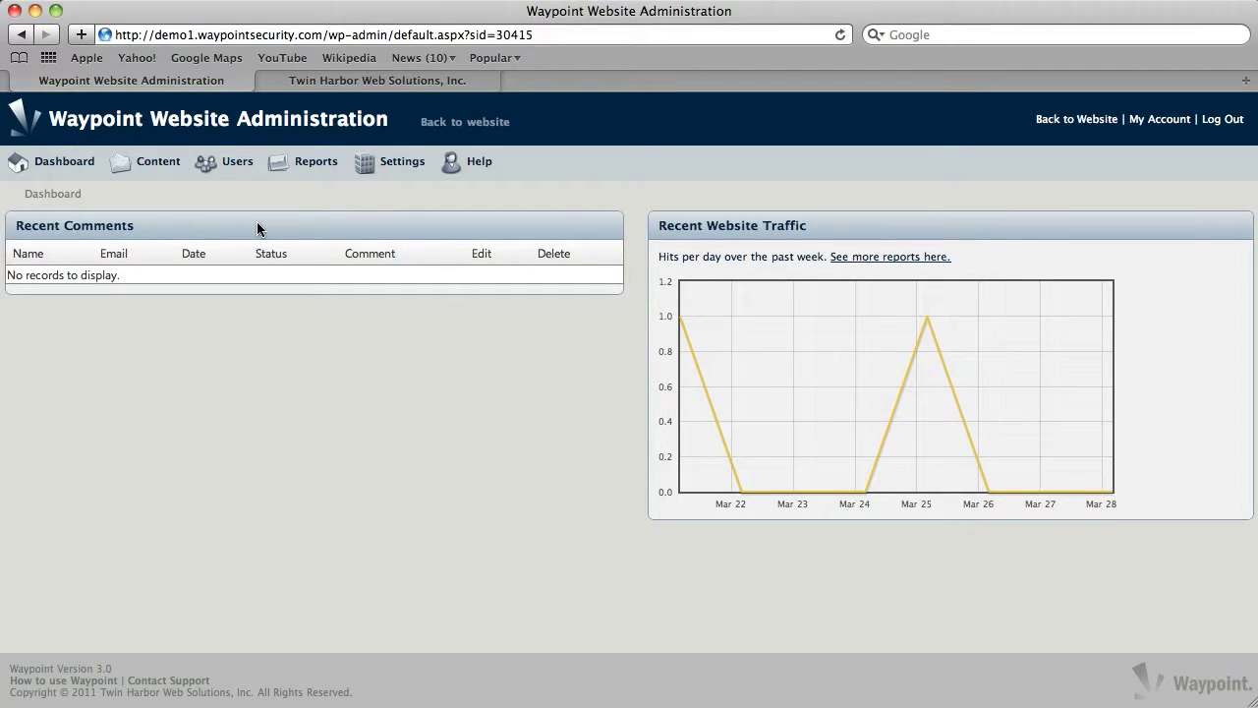
click(885, 258)
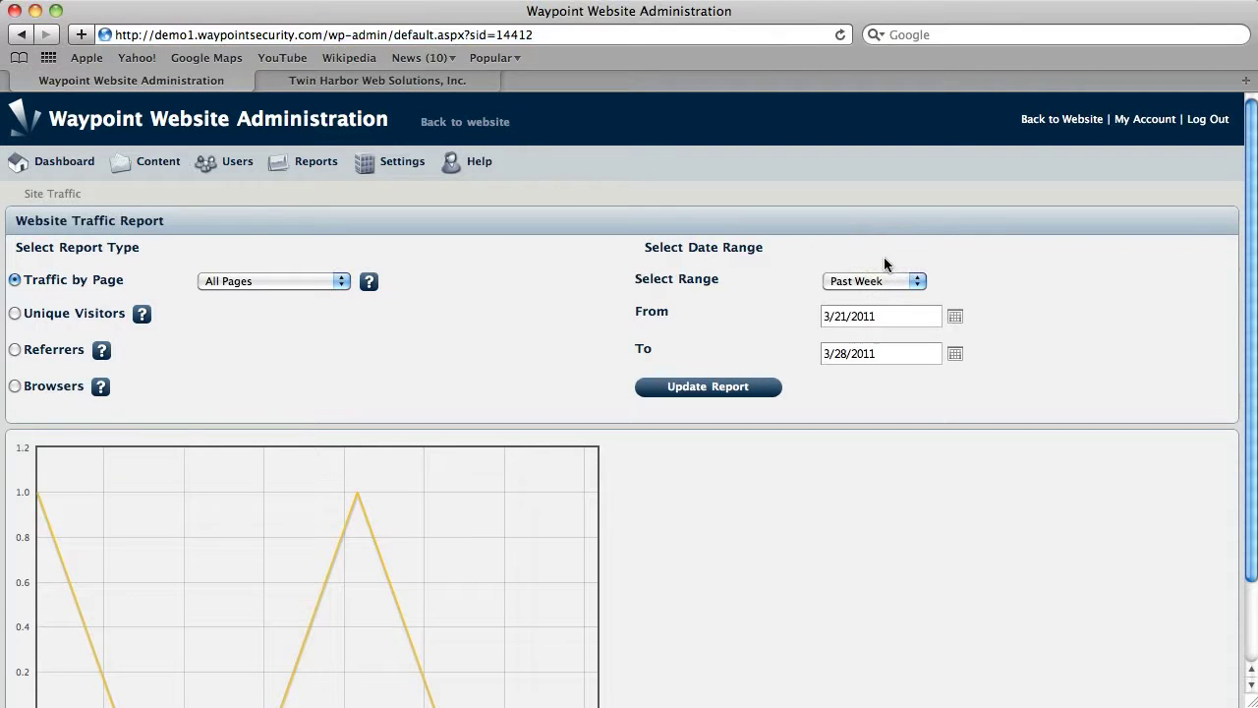
click(143, 168)
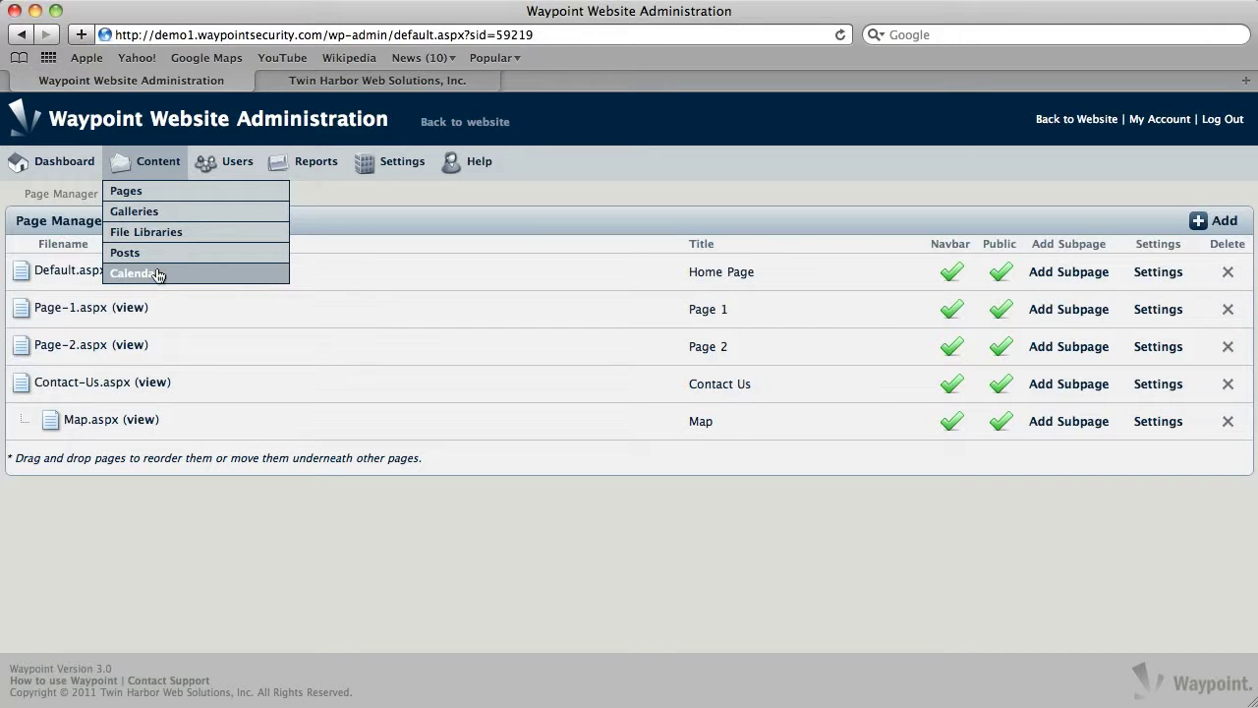
Start a new page from the Pages list with filename 'test'
click(134, 195)
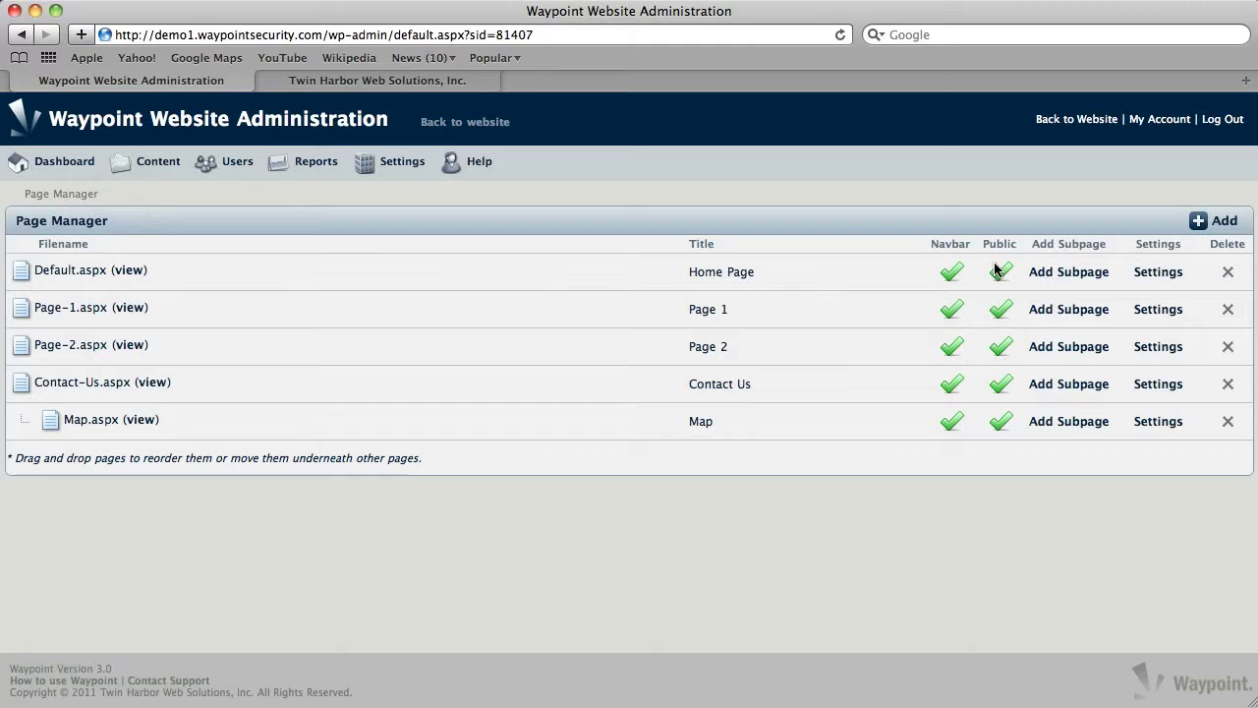
click(1216, 222)
click(348, 267)
text(test)
key(Tab)
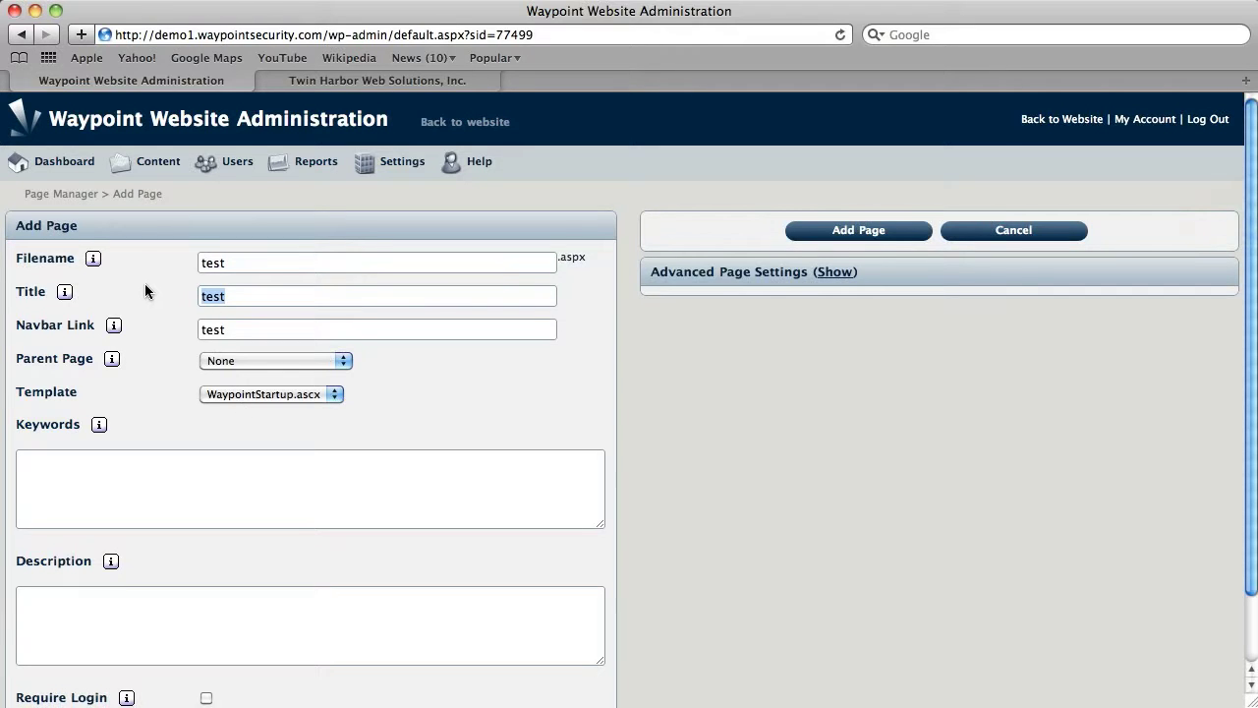
Leave the parent page as None and create the test page
mouse_move(88, 257)
mouse_move(108, 329)
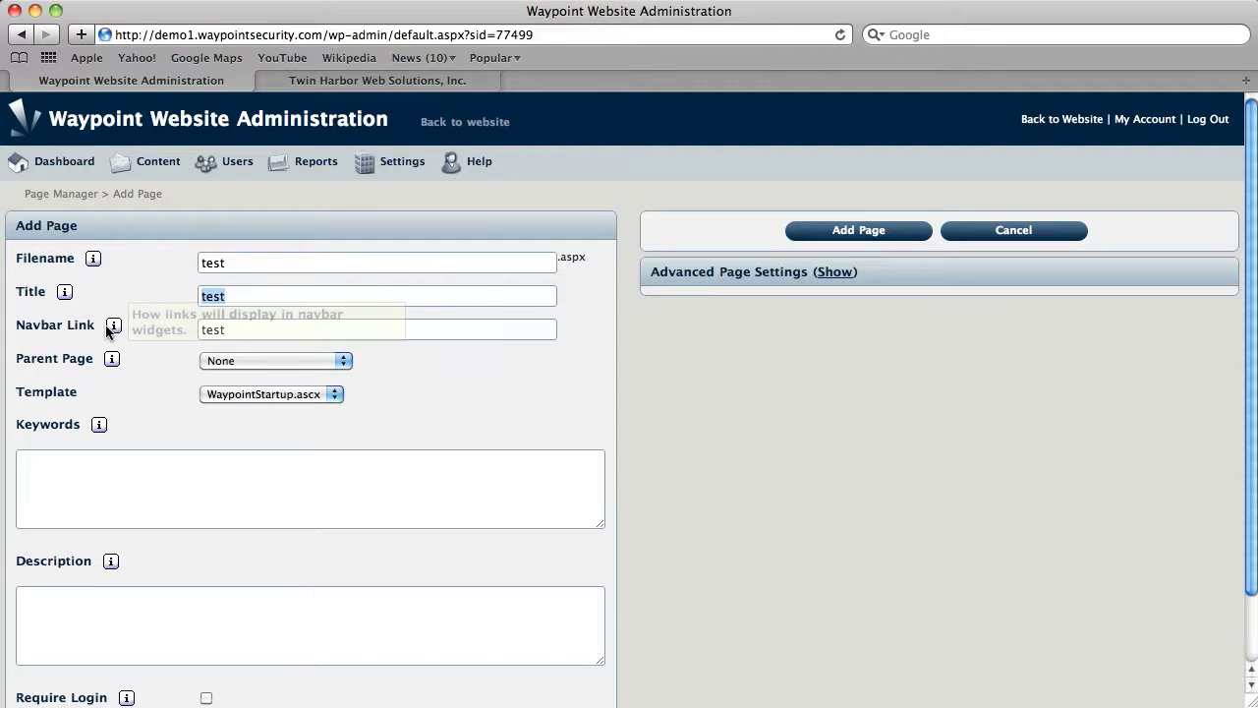
click(256, 361)
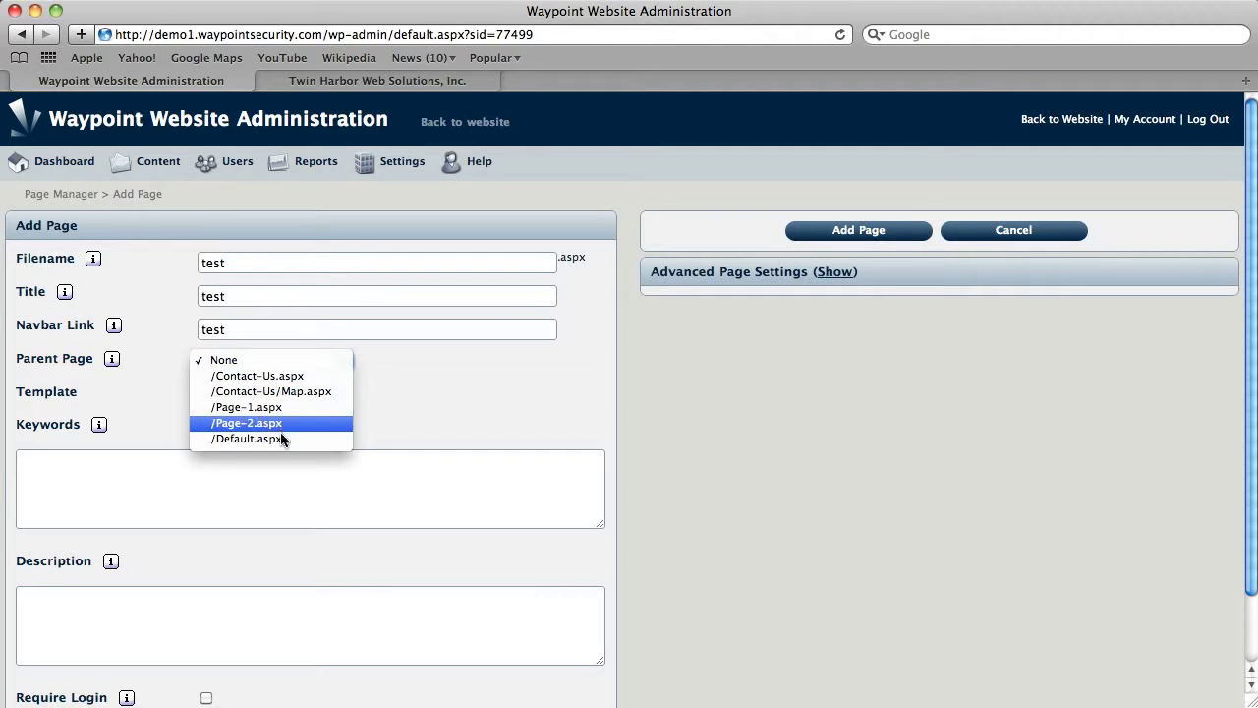
click(415, 367)
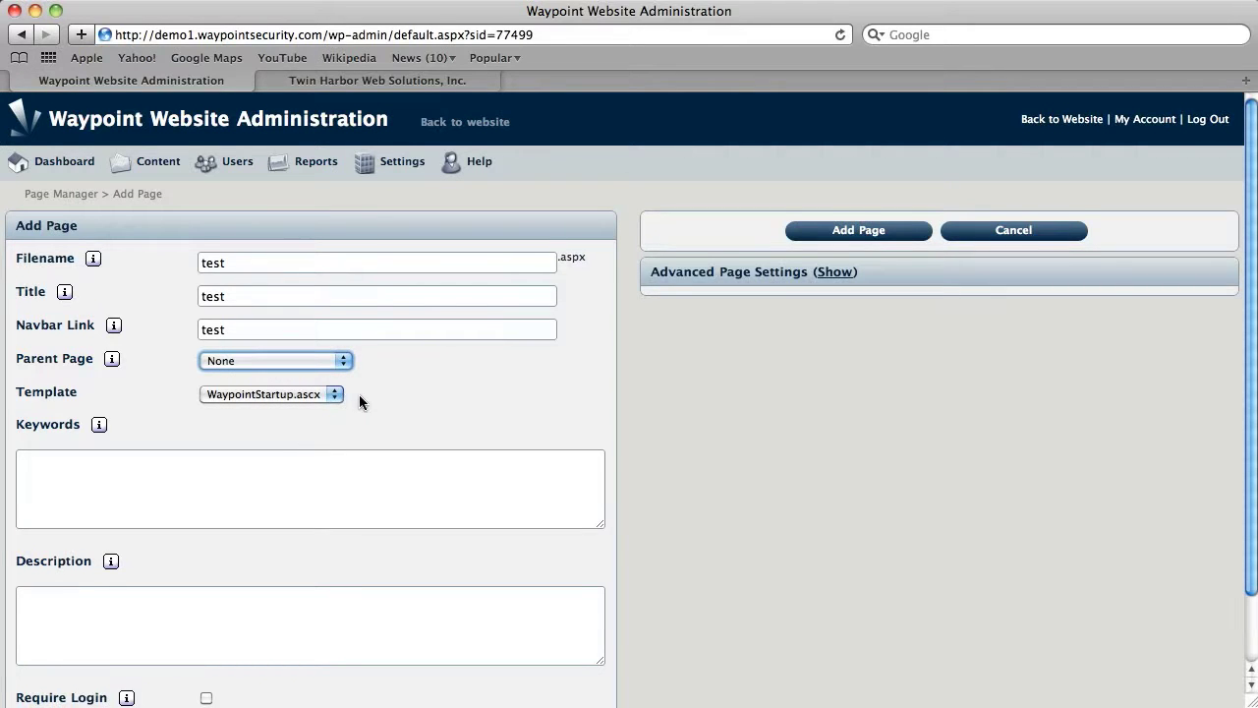
scroll(359, 394, down, 3)
click(191, 397)
click(143, 548)
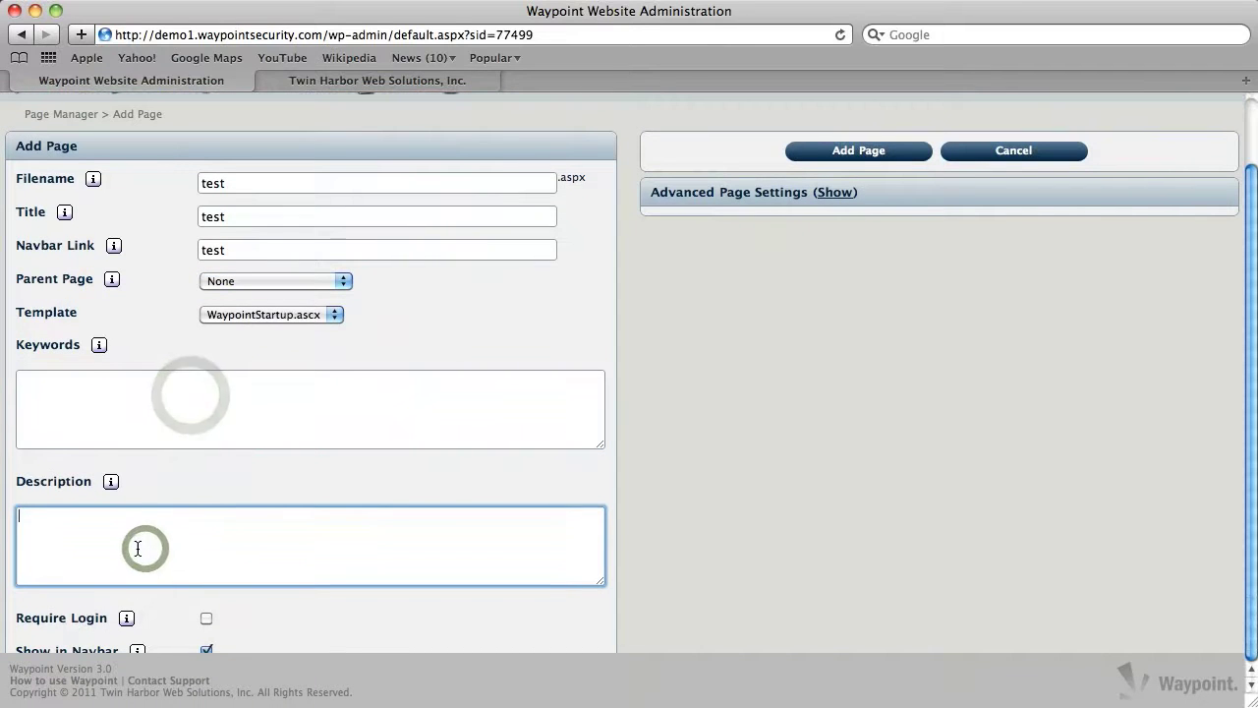
scroll(386, 541, up, 3)
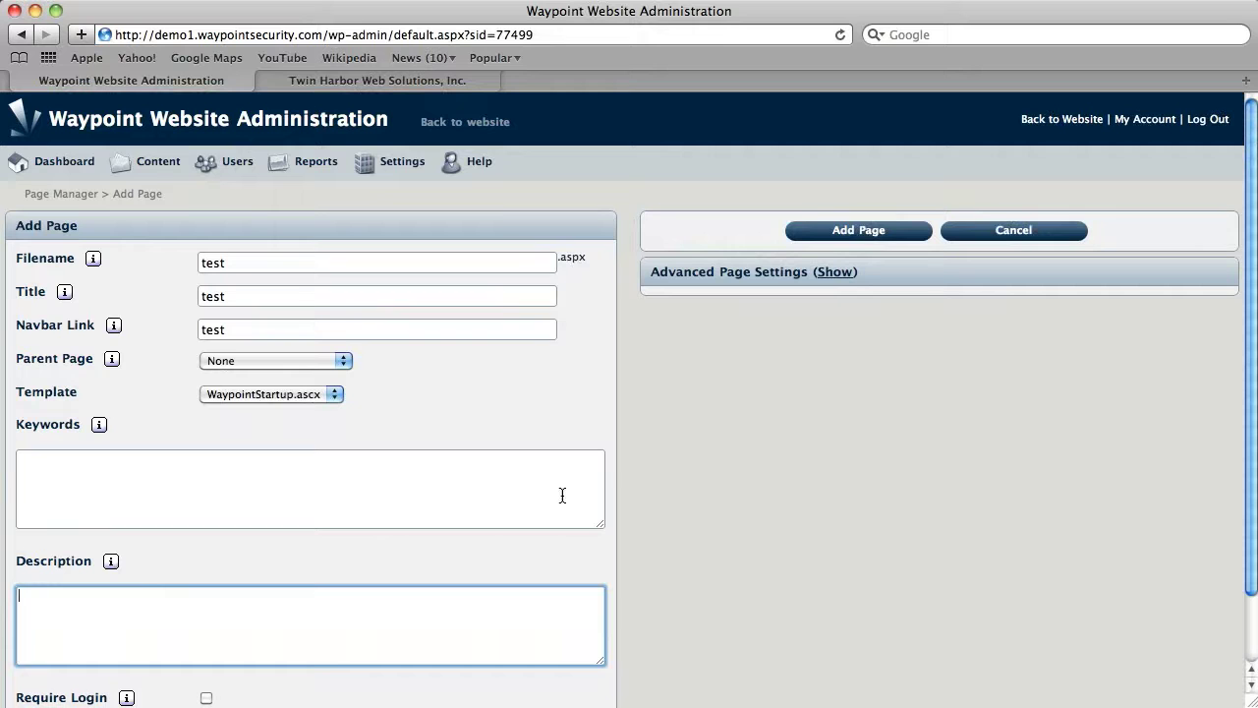
click(859, 232)
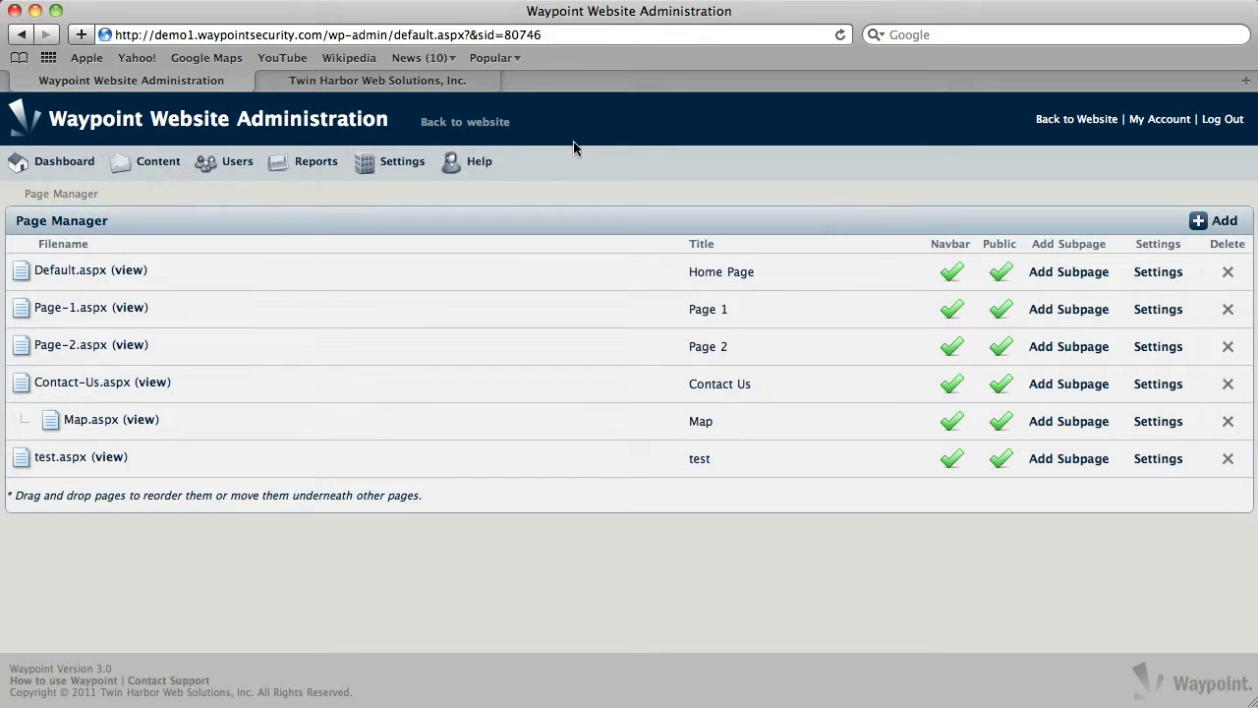
On the public site, view the empty test page, then the Contact Us page
click(477, 124)
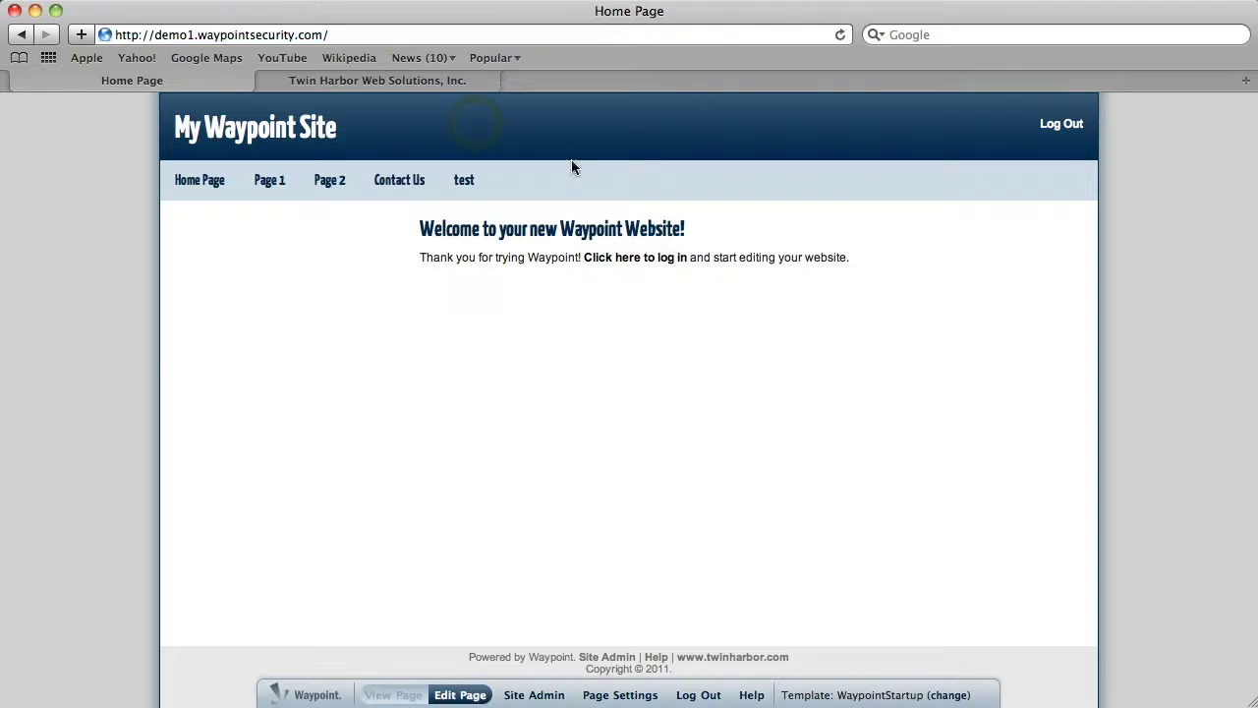
click(465, 186)
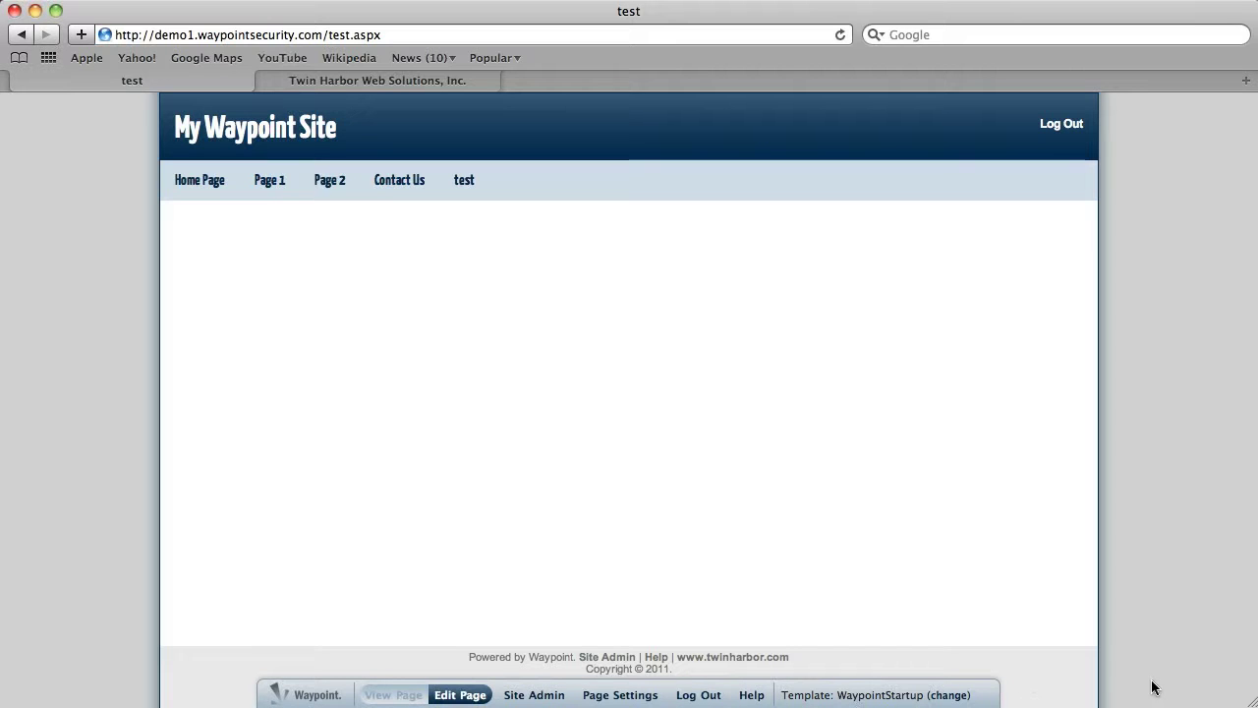
click(379, 176)
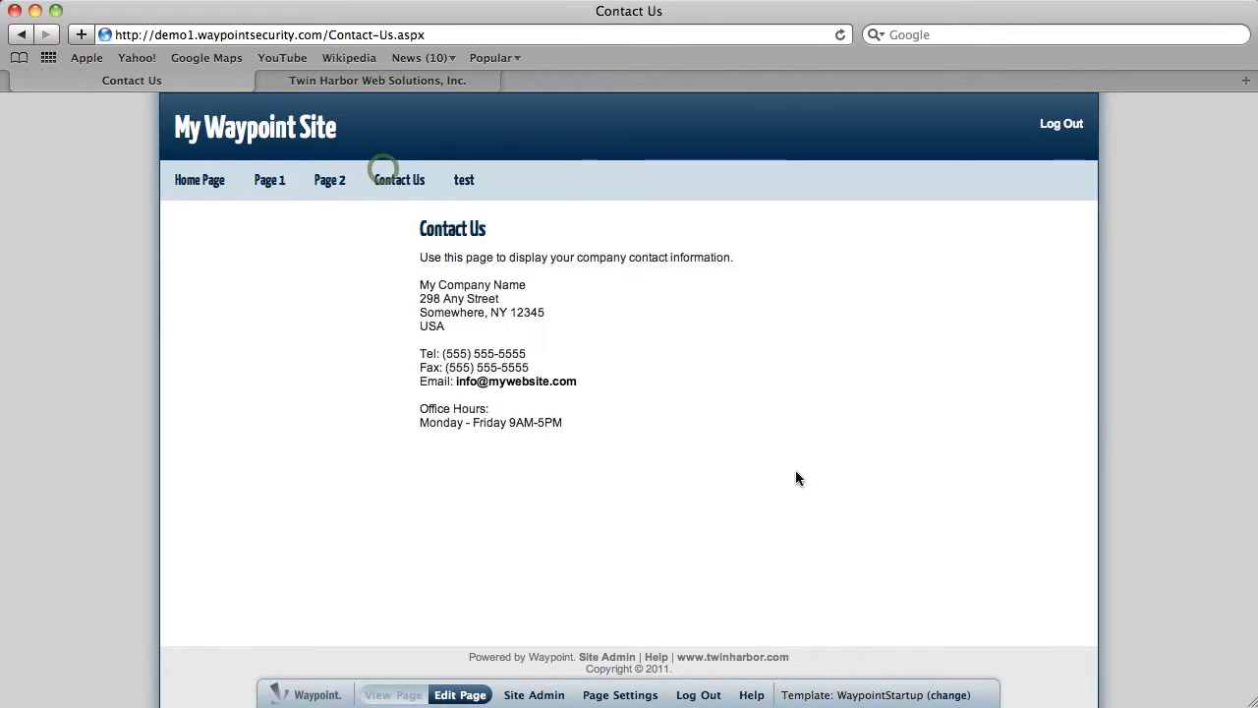
mouse_move(1250, 700)
mouse_down()
mouse_move(1234, 341)
mouse_move(1241, 689)
mouse_up()
scroll(1089, 261, down, 1)
scroll(1090, 260, up, 1)
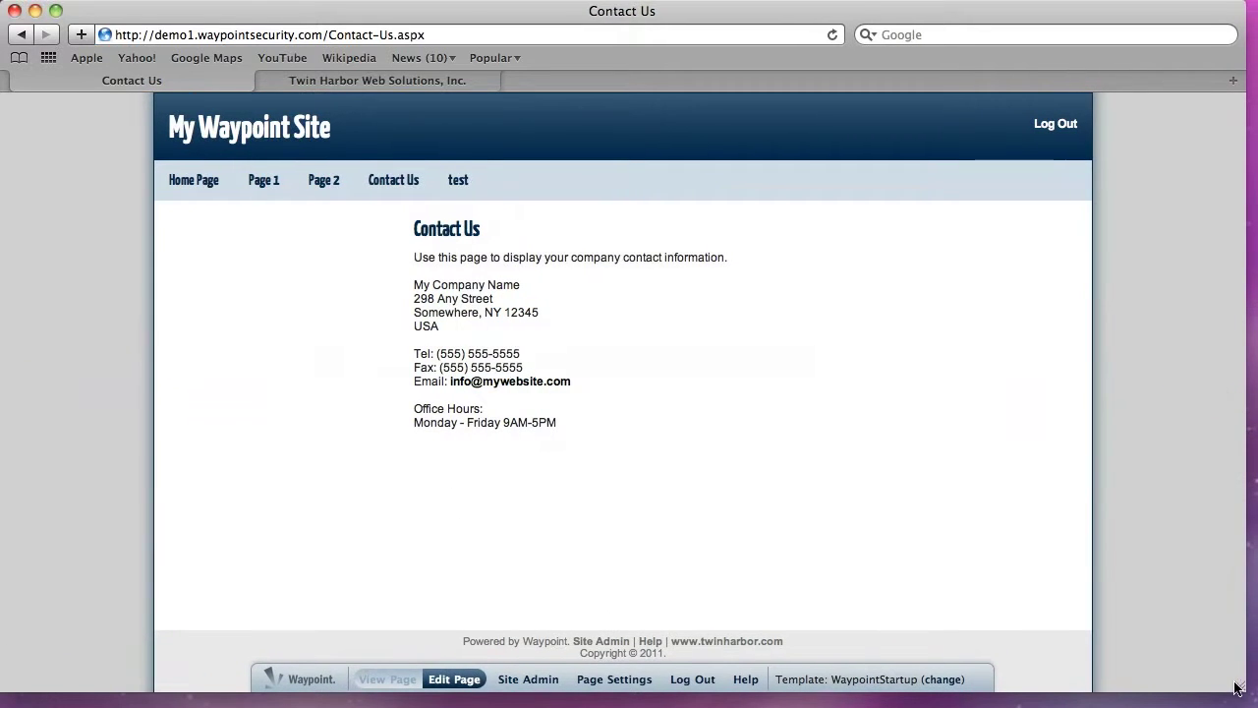
Edit the Contact Us page, move the Rich Text Editor widget, and save the layout
click(454, 679)
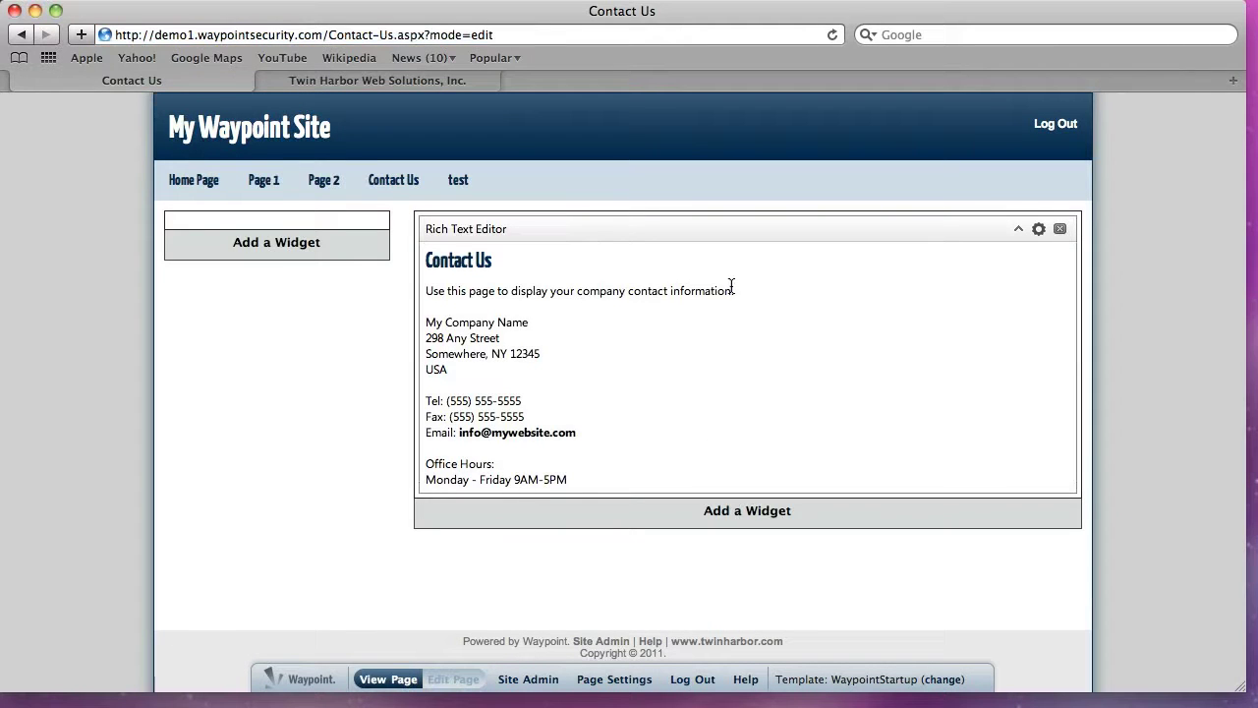
drag(639, 226, 541, 249)
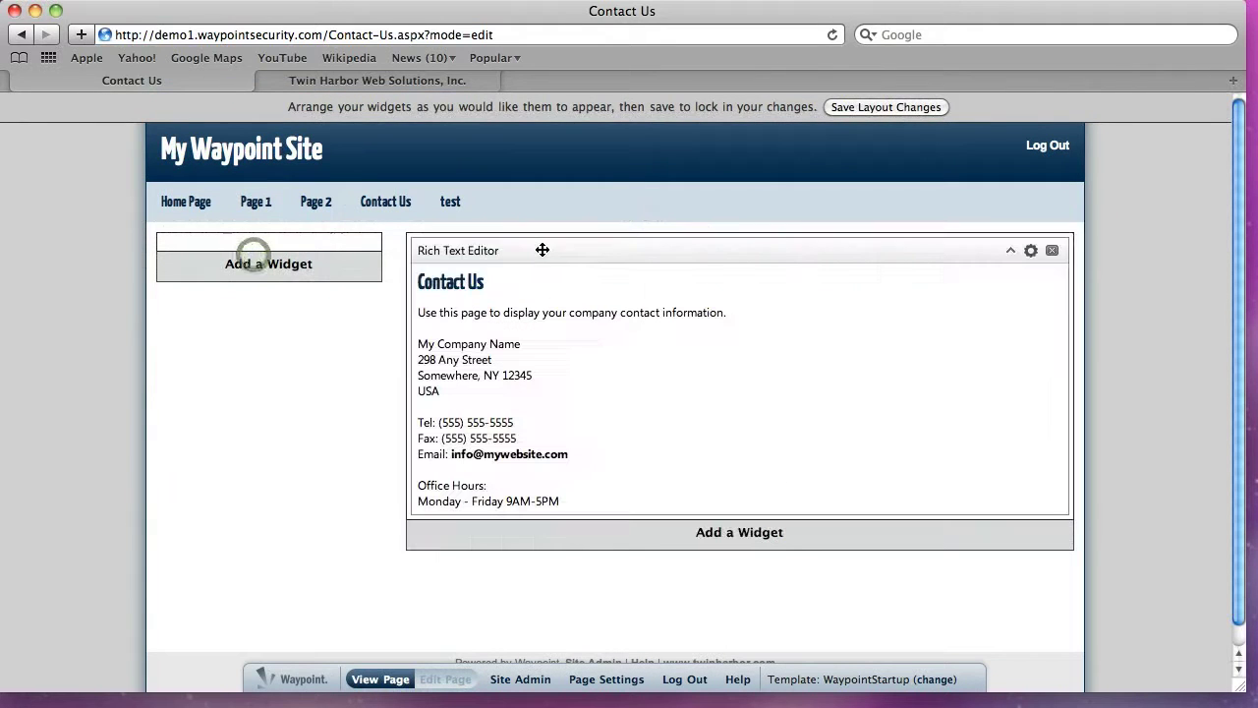
click(870, 109)
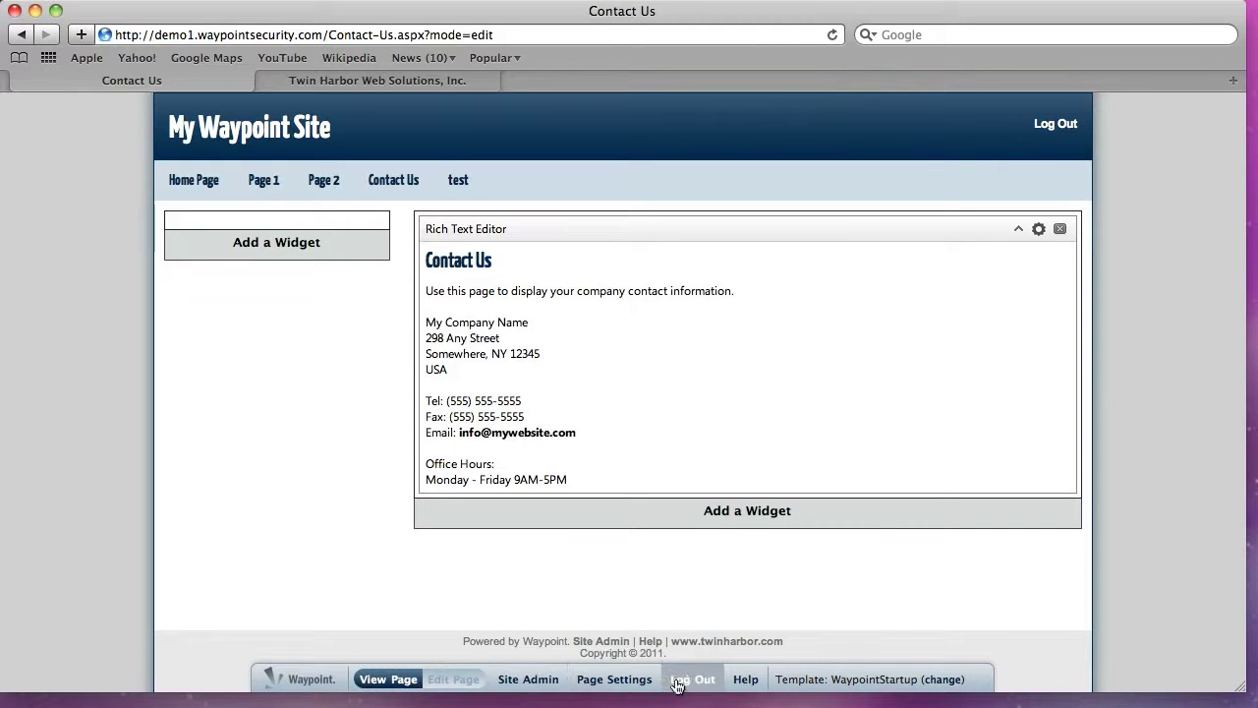
Open the Contact Us page settings and save them unchanged
click(602, 680)
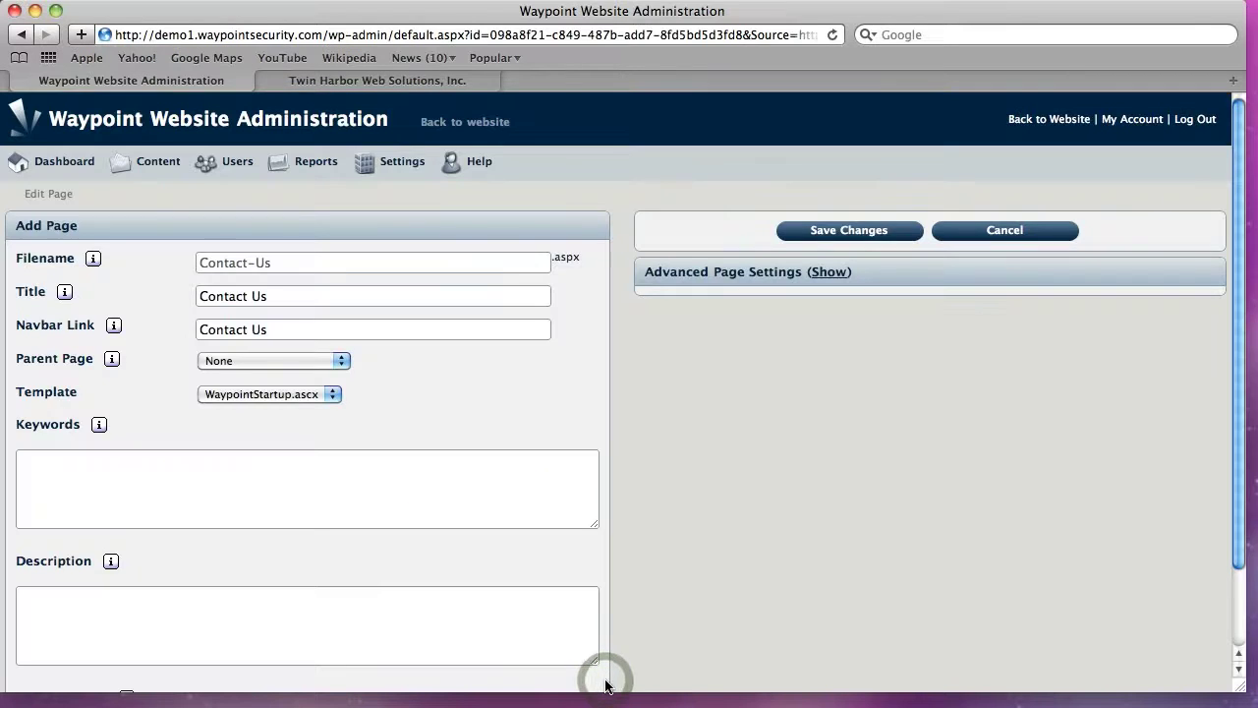
scroll(744, 427, down, 2)
scroll(744, 426, up, 2)
click(849, 230)
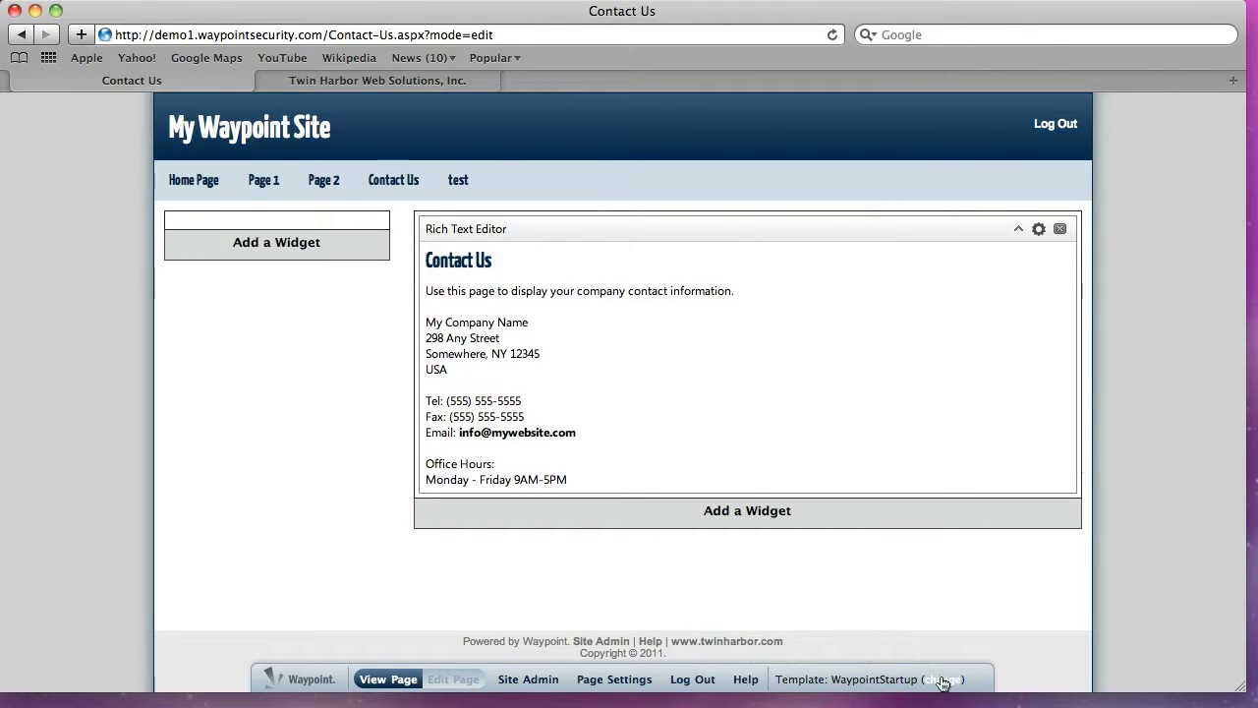
Browse the template list, keep WaypointStartup, and save the template choice
click(940, 681)
click(894, 680)
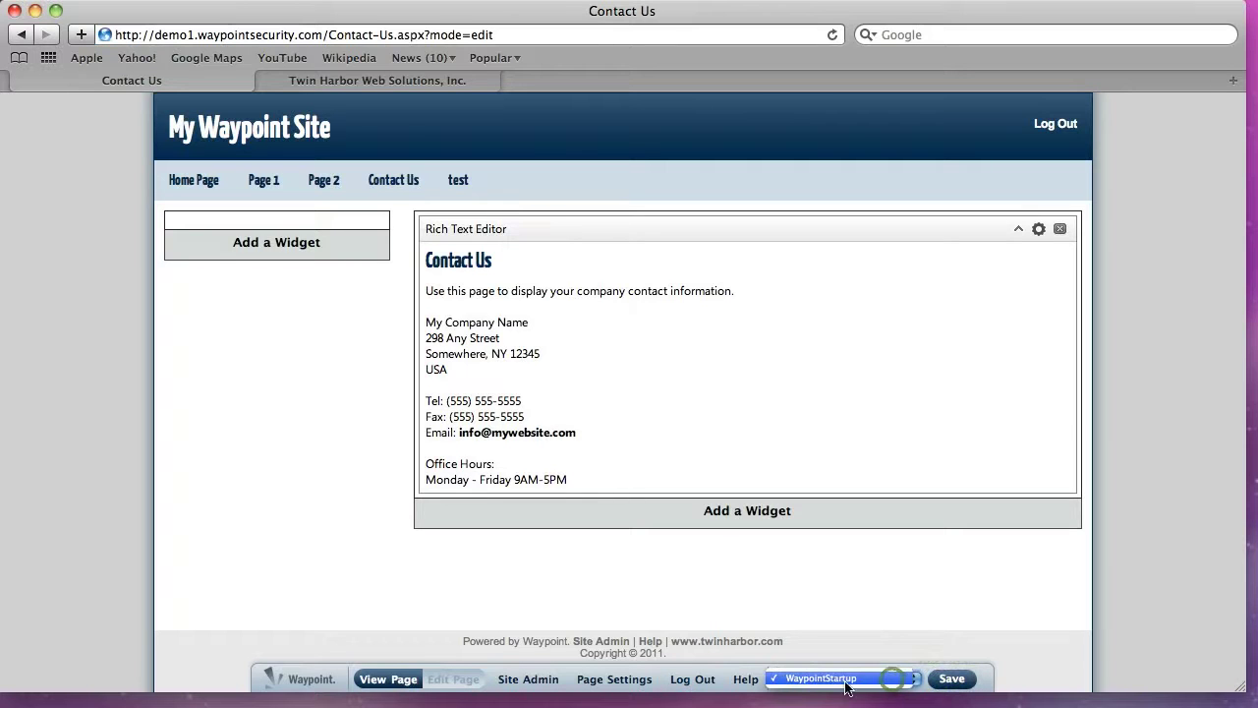
click(972, 630)
click(905, 677)
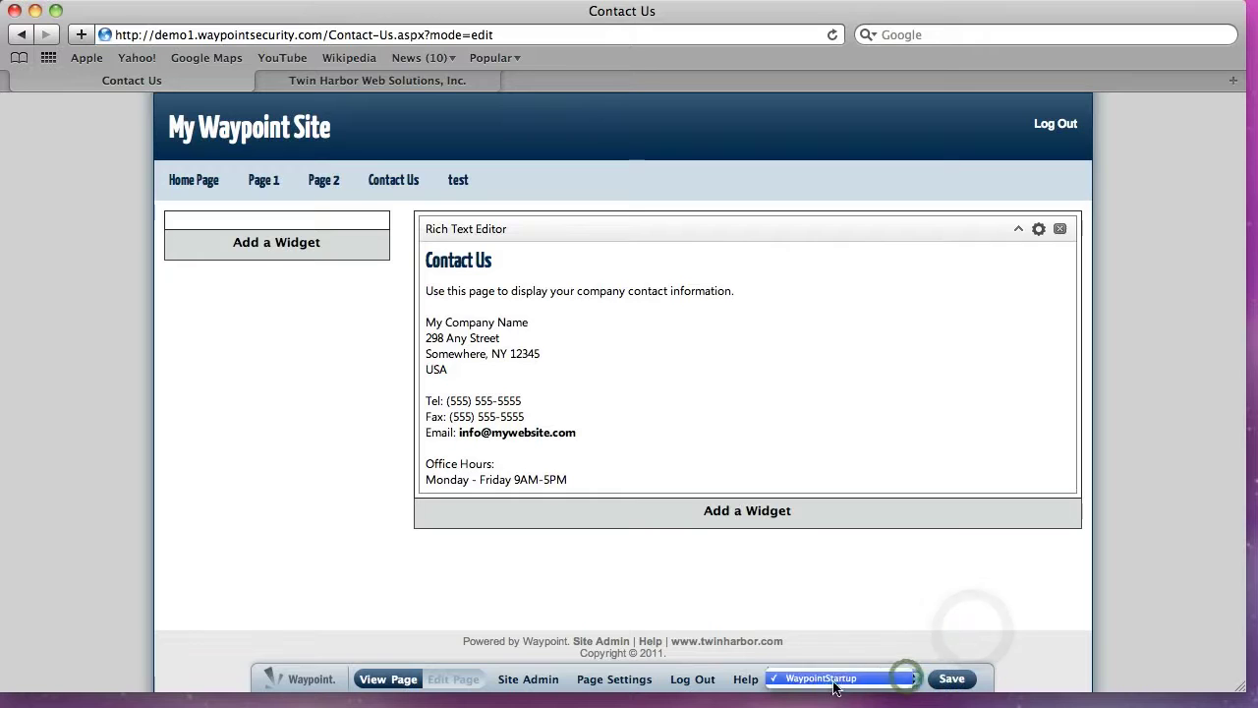
click(981, 630)
click(952, 678)
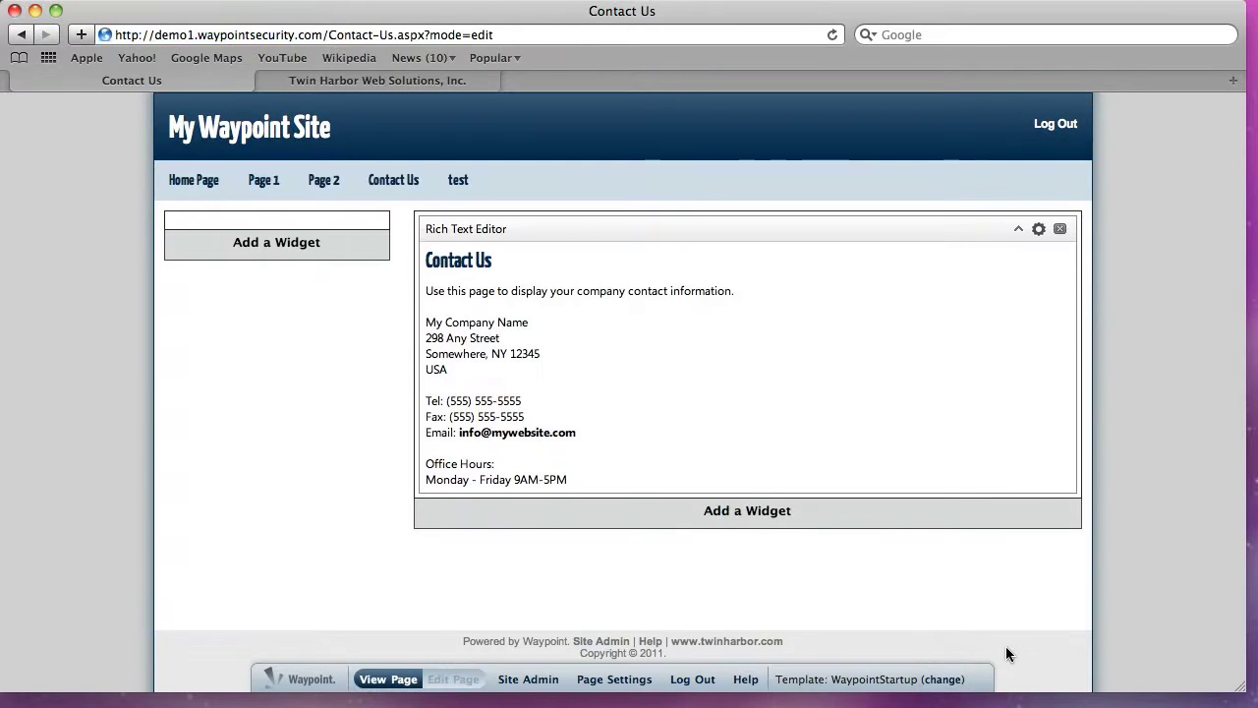
click(523, 679)
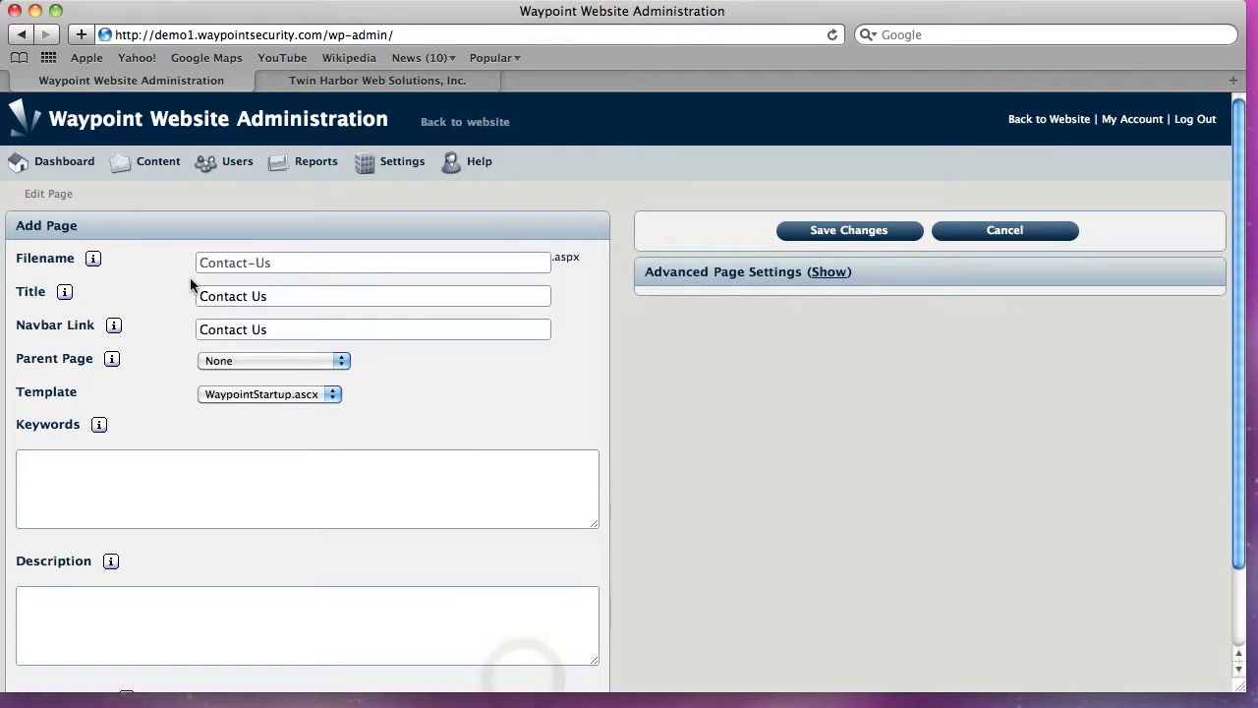
Visit the Galleries list and start adding a new gallery
mouse_move(157, 163)
click(142, 213)
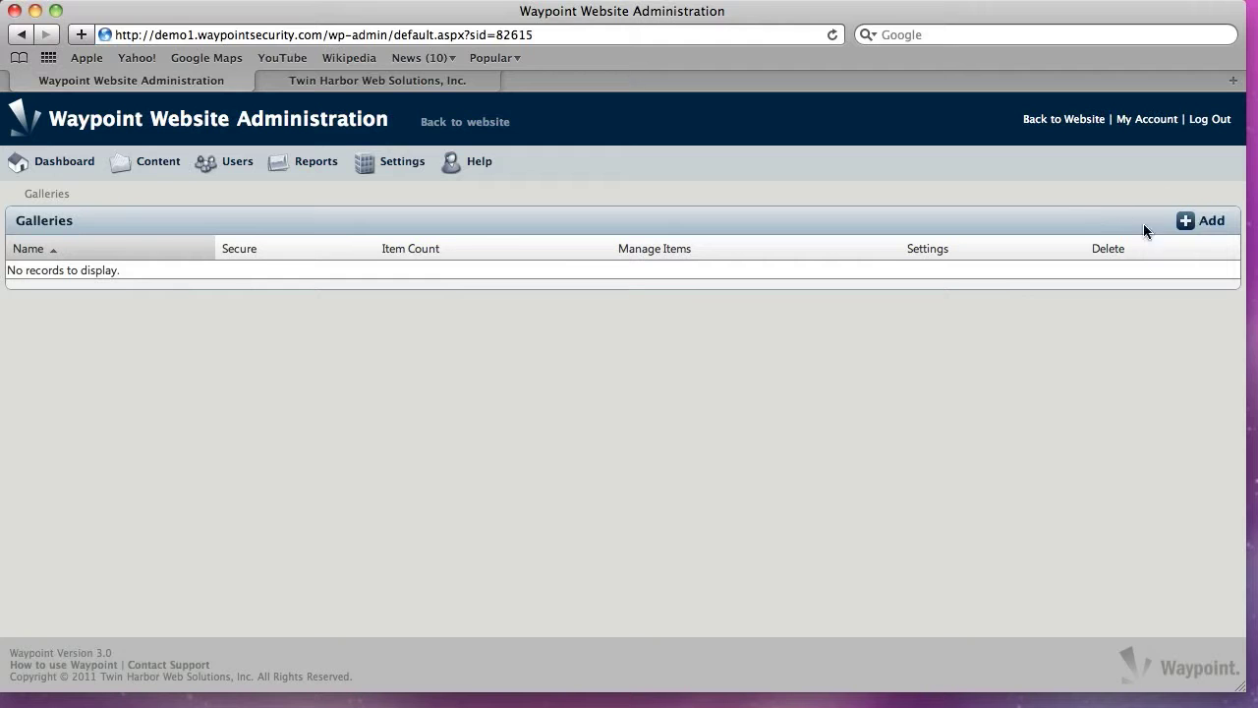
click(1218, 222)
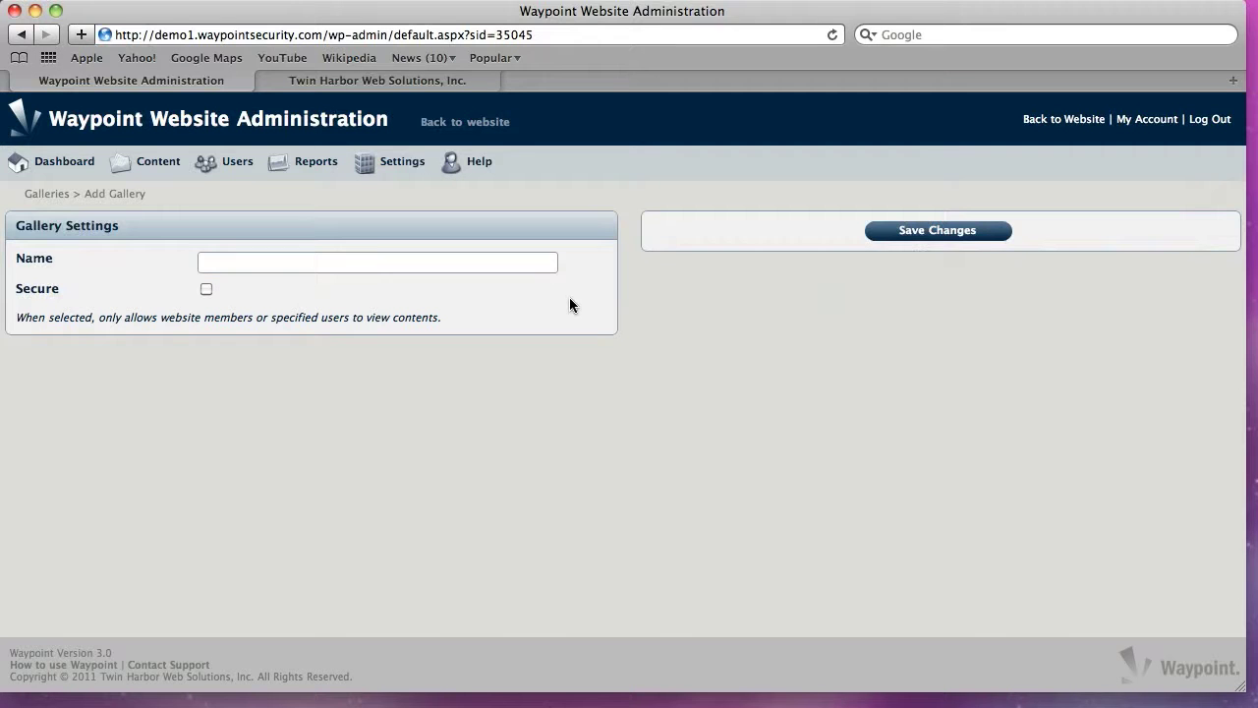
Look through the File Libraries, Pages, Posts and Calendar lists in turn
mouse_move(156, 177)
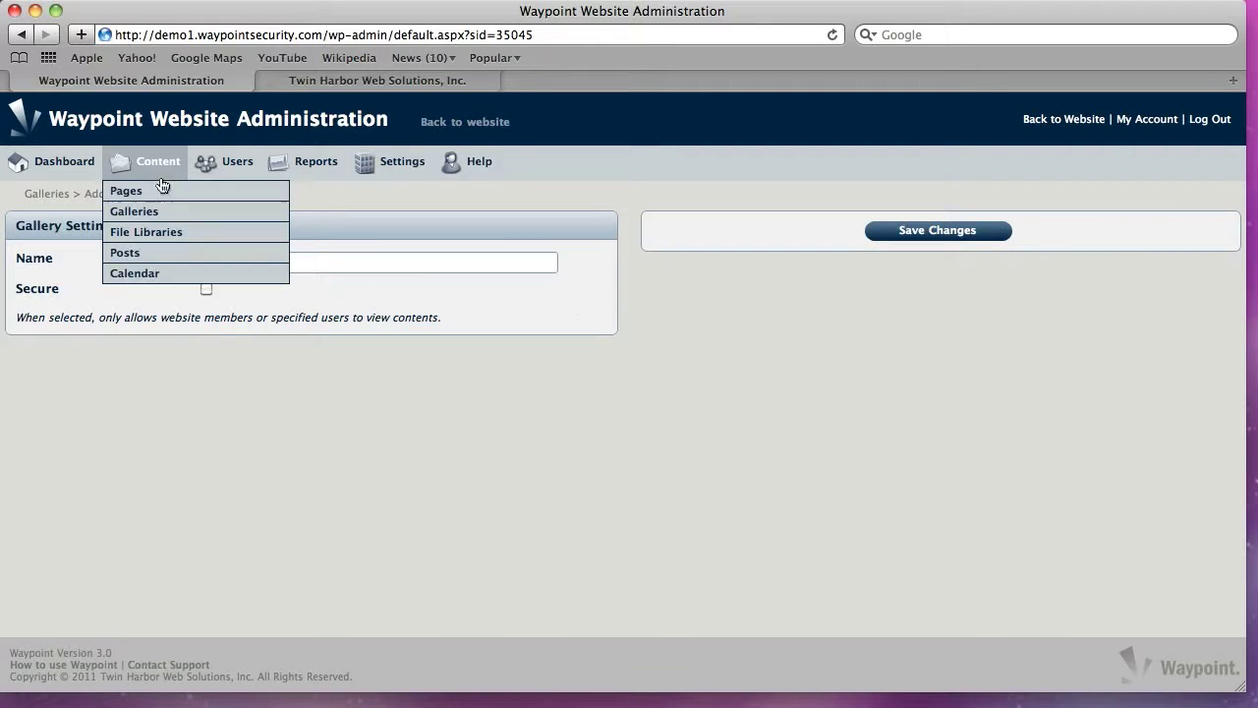
click(145, 233)
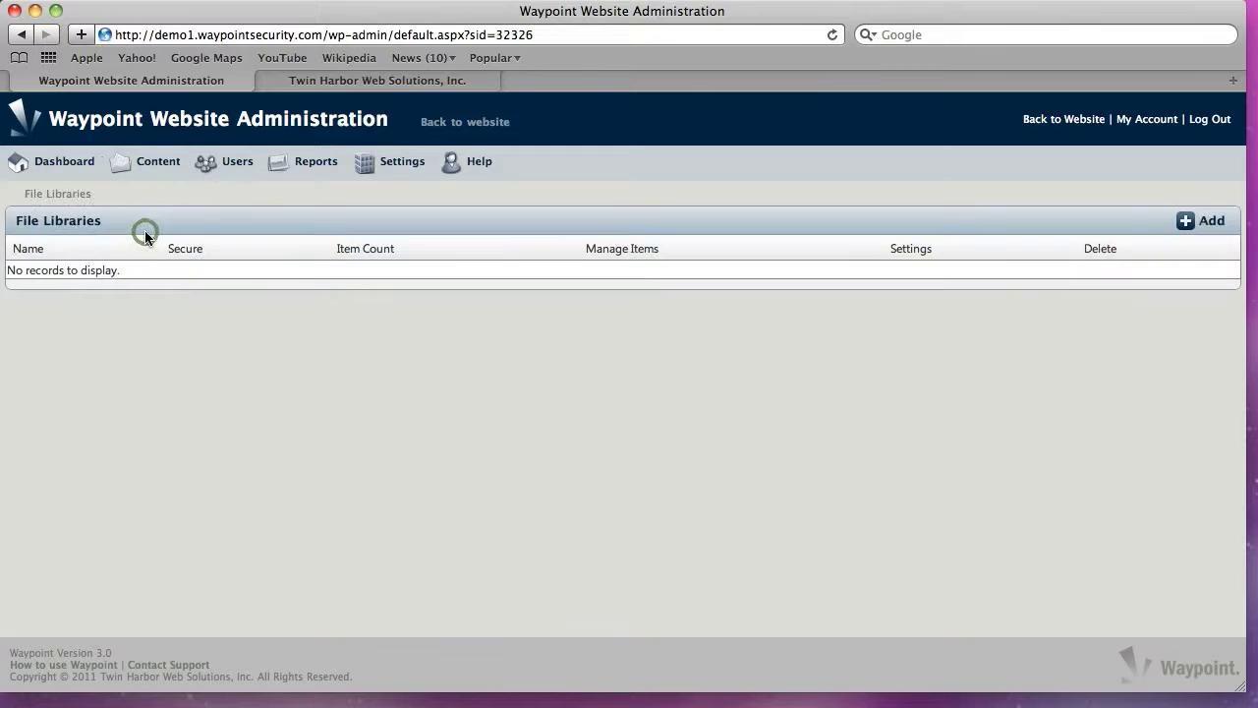
click(151, 165)
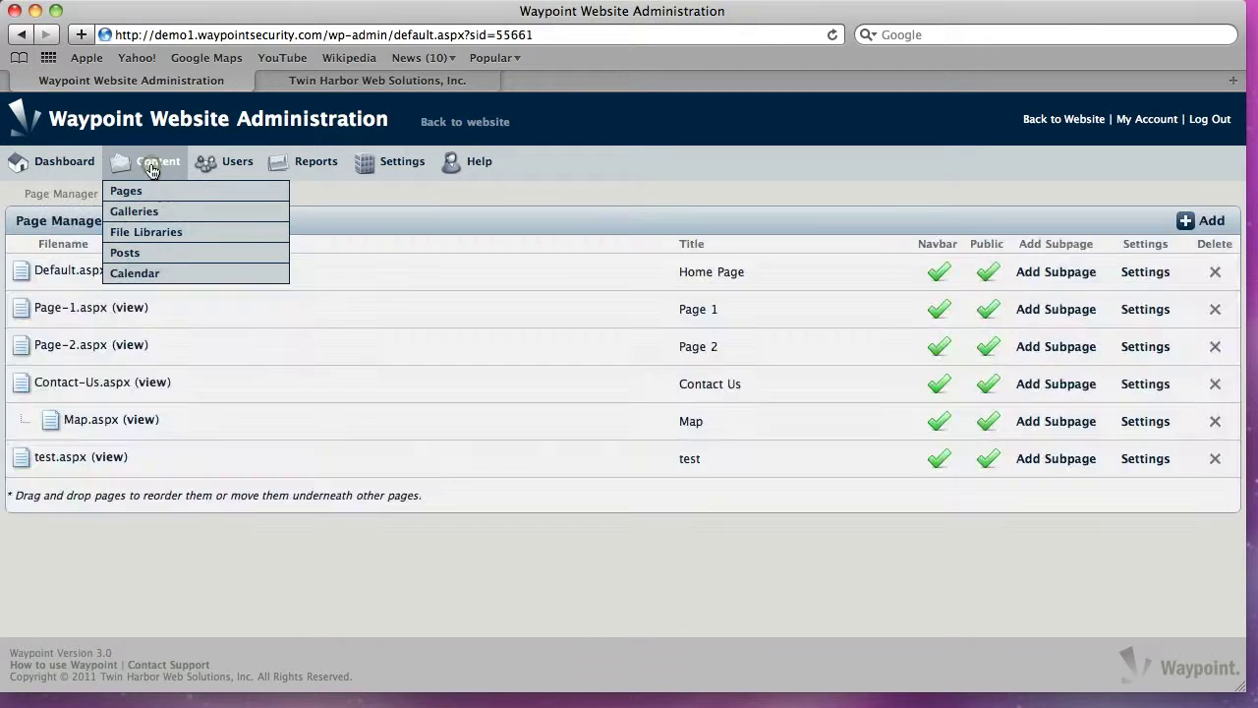
click(127, 254)
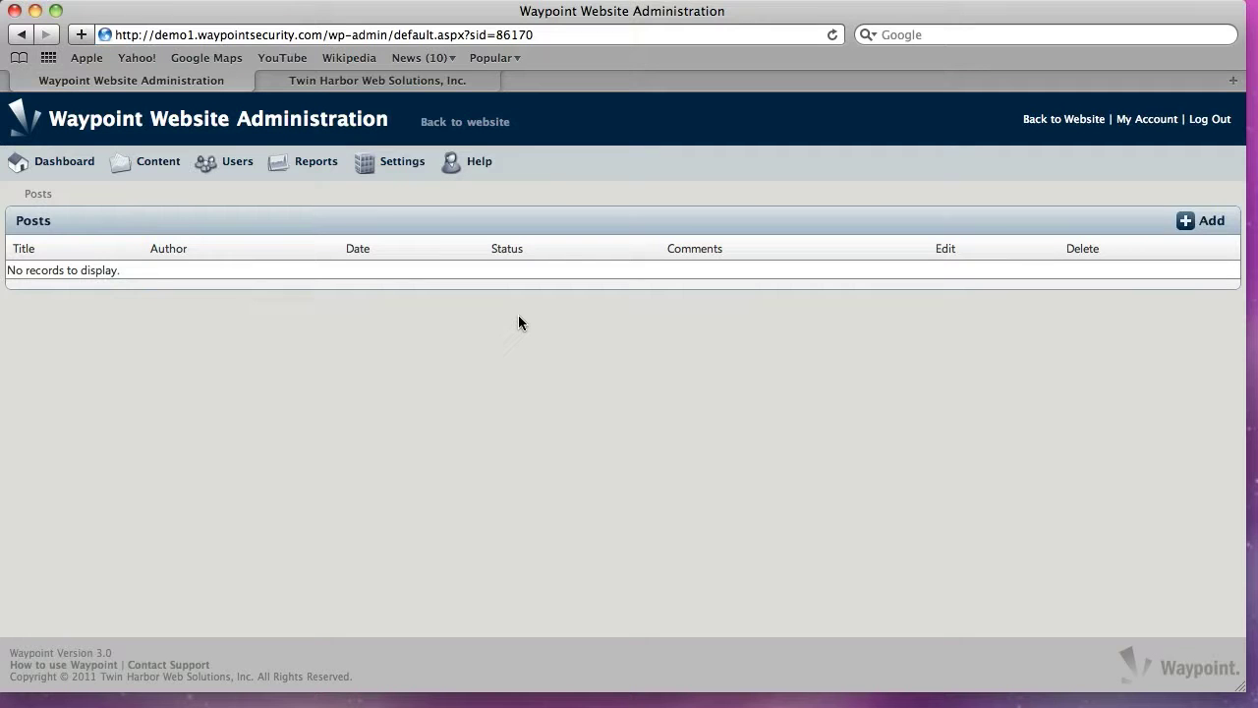
mouse_move(162, 174)
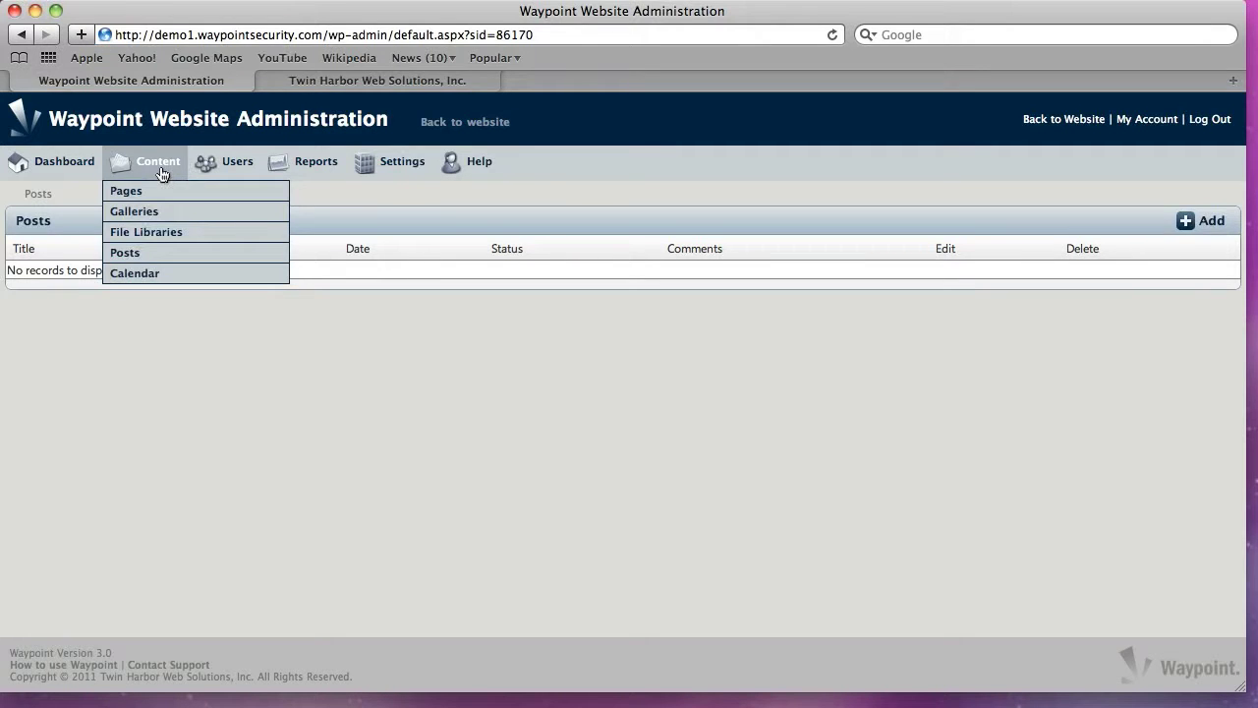
click(126, 278)
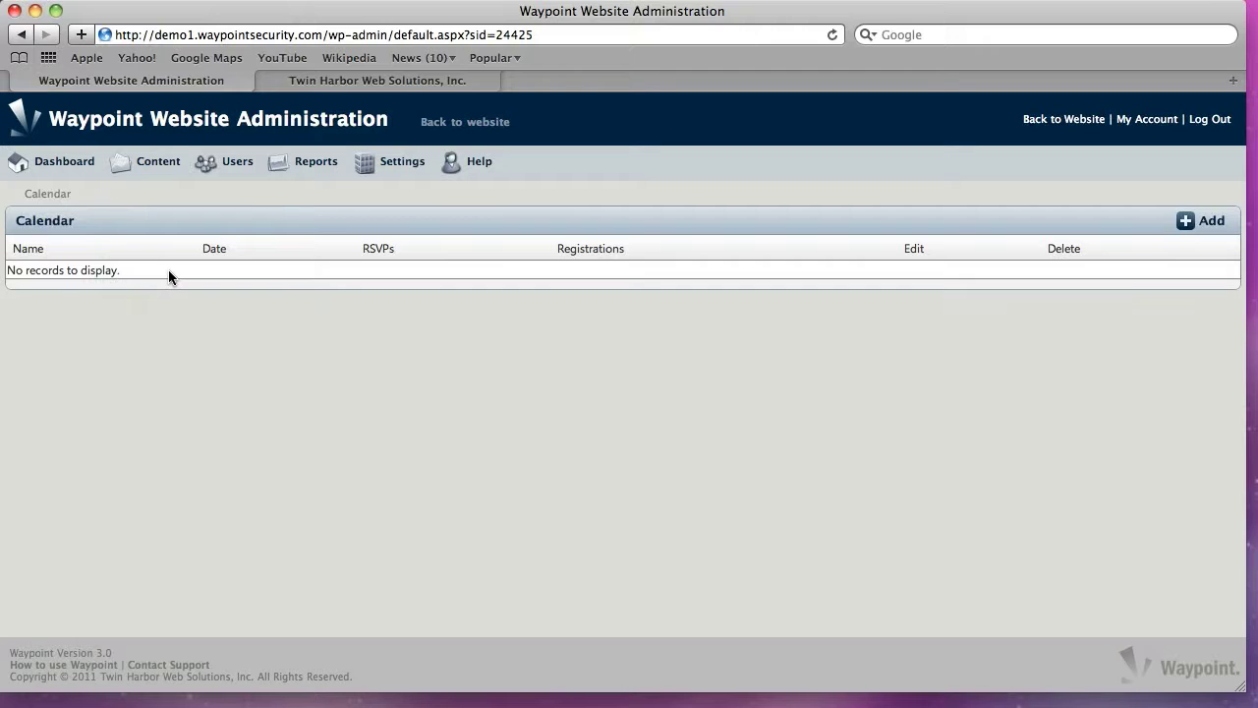
mouse_move(145, 164)
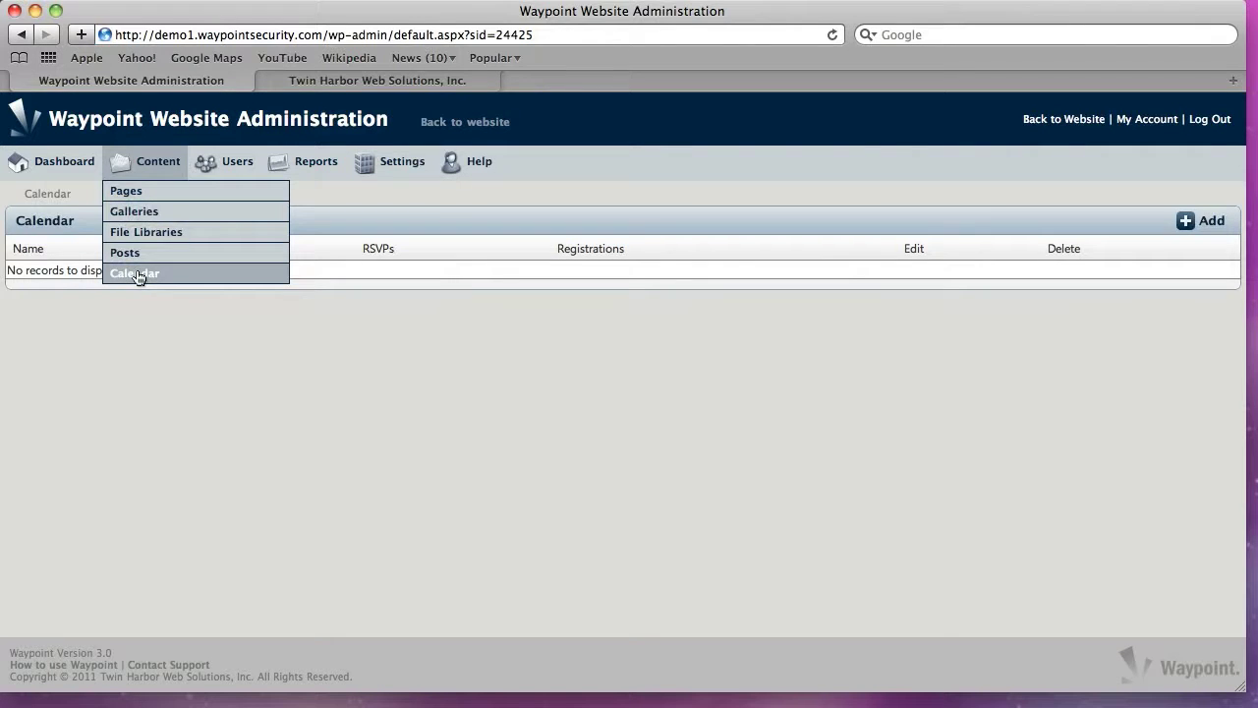
On a new user form, toggle Site Administrator on and off and tick Page Viewer
click(233, 165)
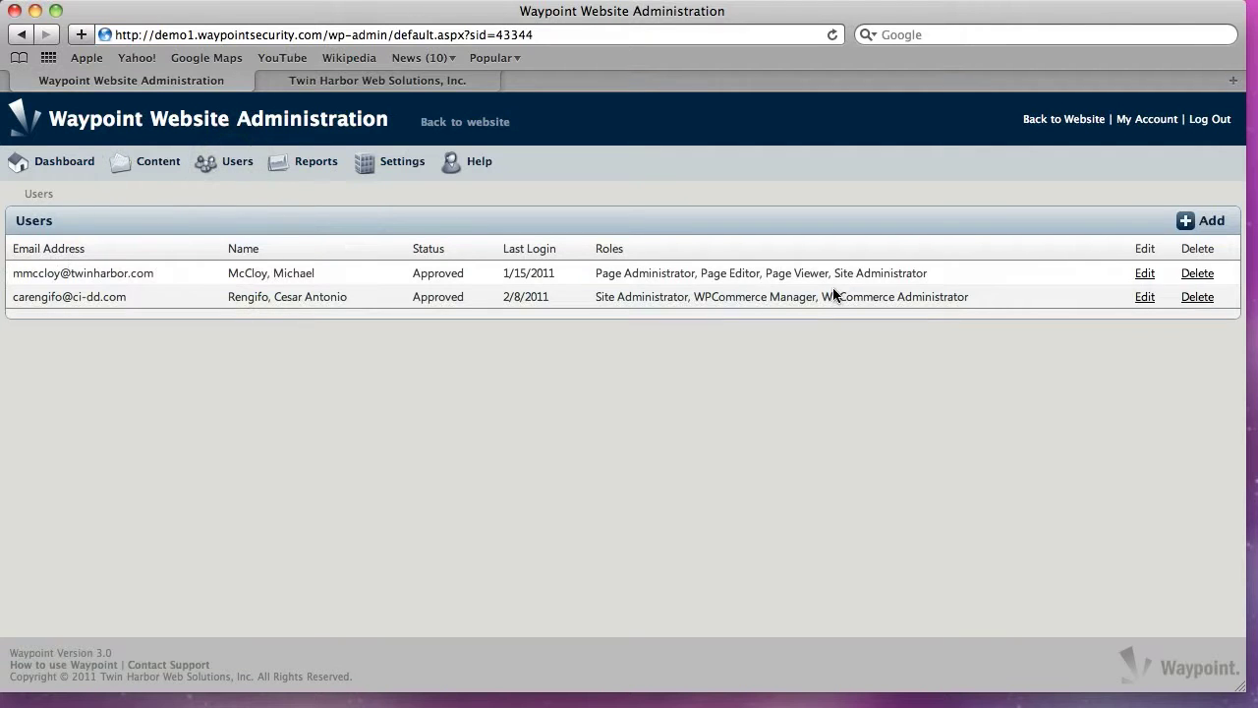
click(1208, 222)
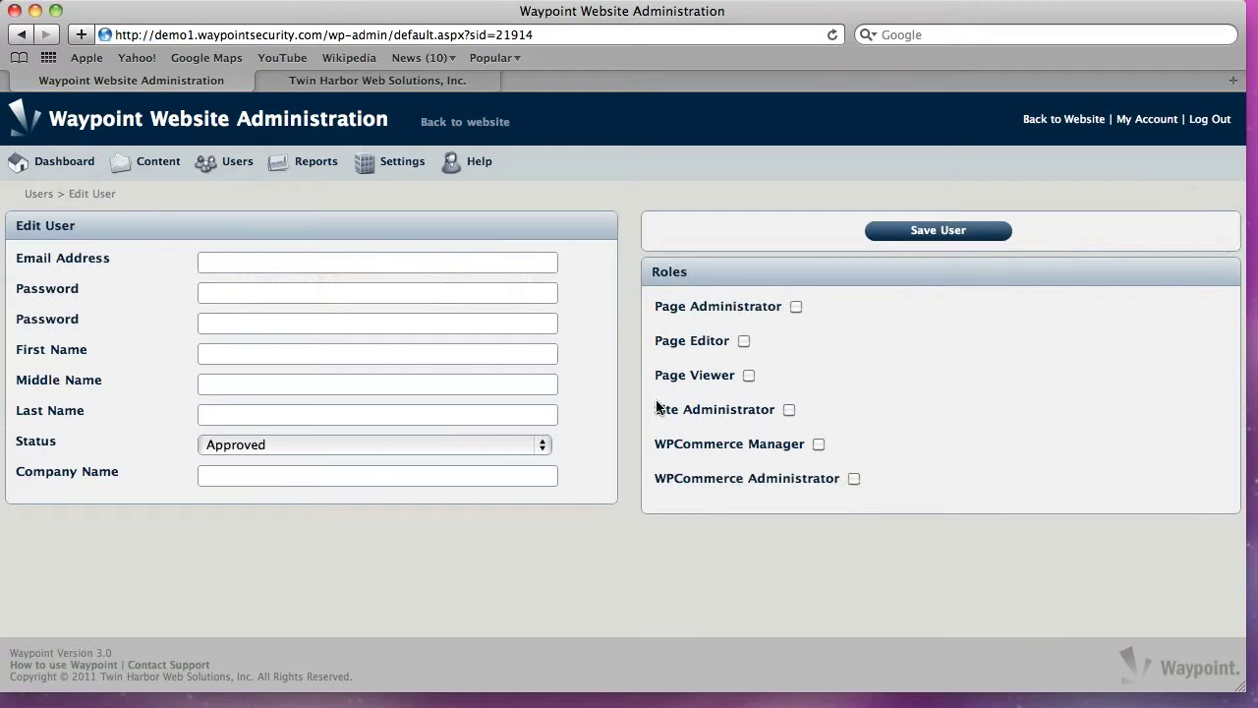
click(309, 266)
click(789, 410)
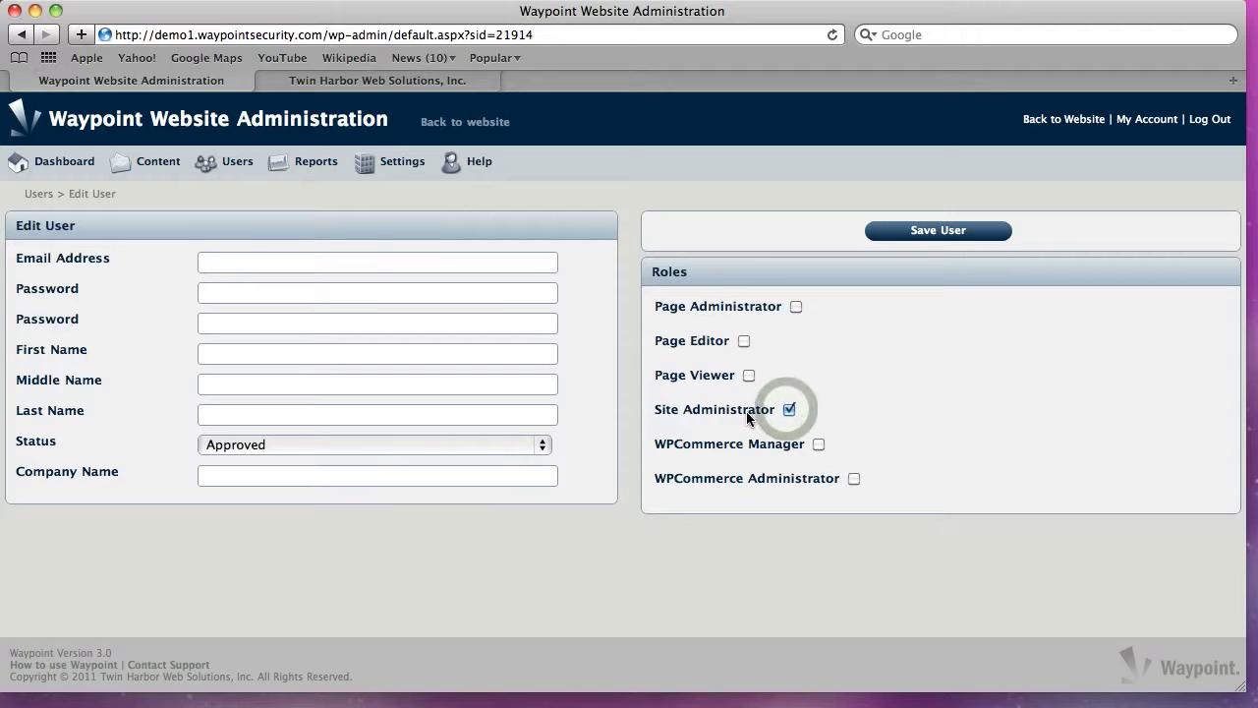
click(789, 410)
click(749, 374)
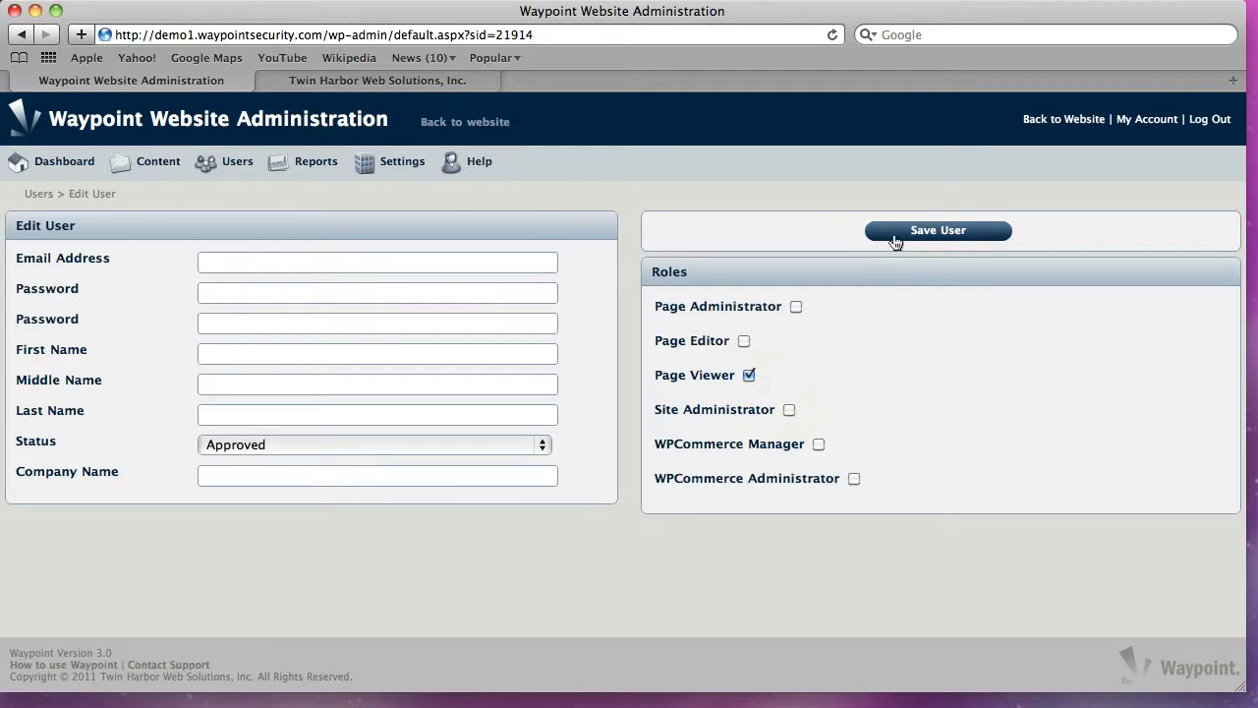
Return to the user list without saving and open the first user's Edit User form
mouse_move(234, 164)
click(225, 191)
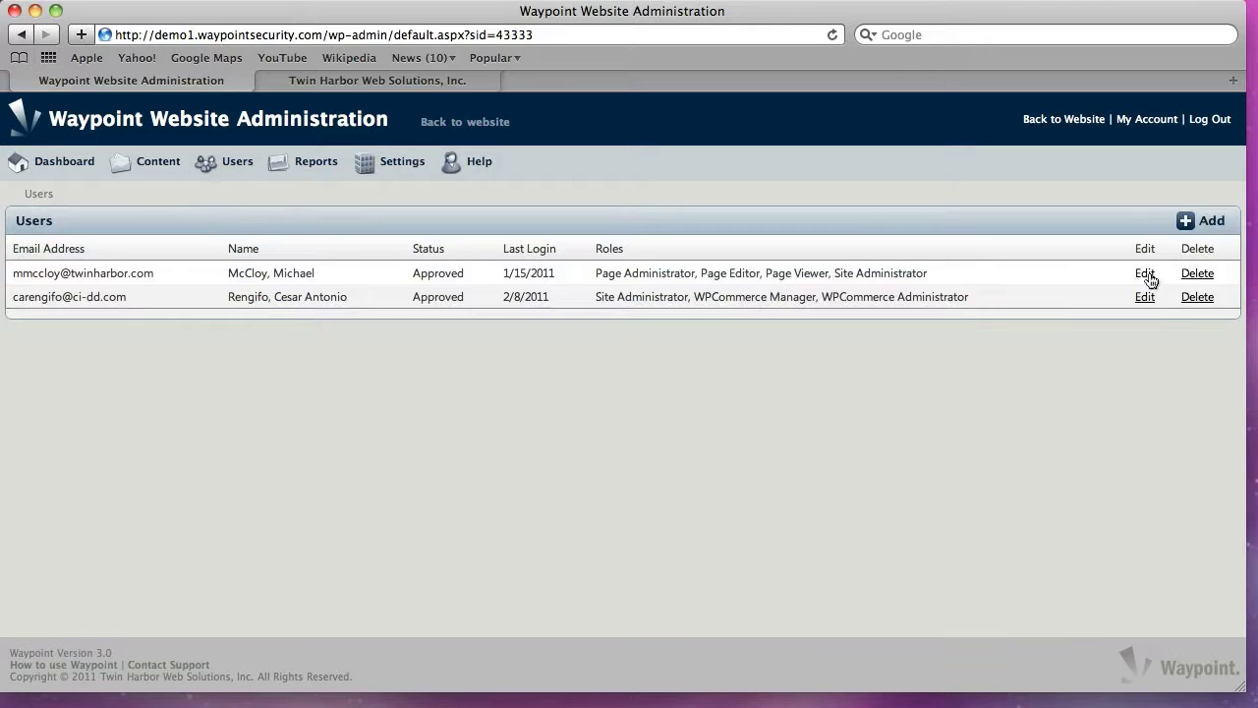
click(1147, 275)
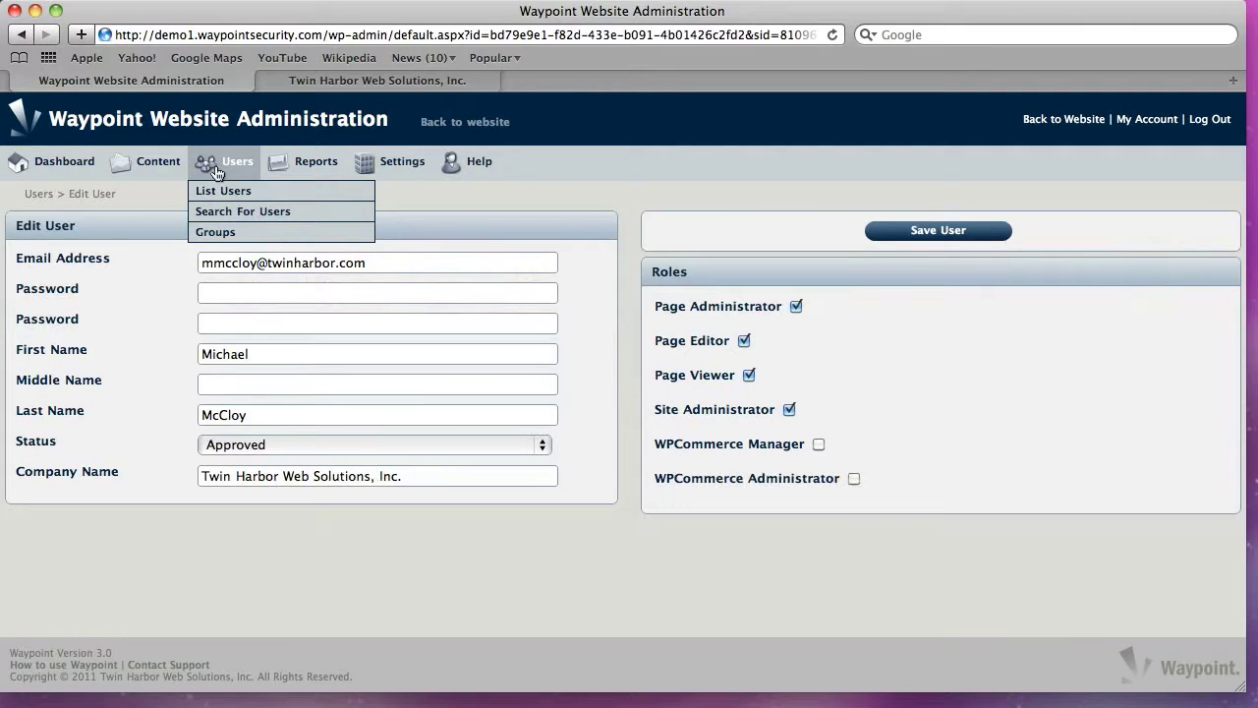
mouse_move(291, 165)
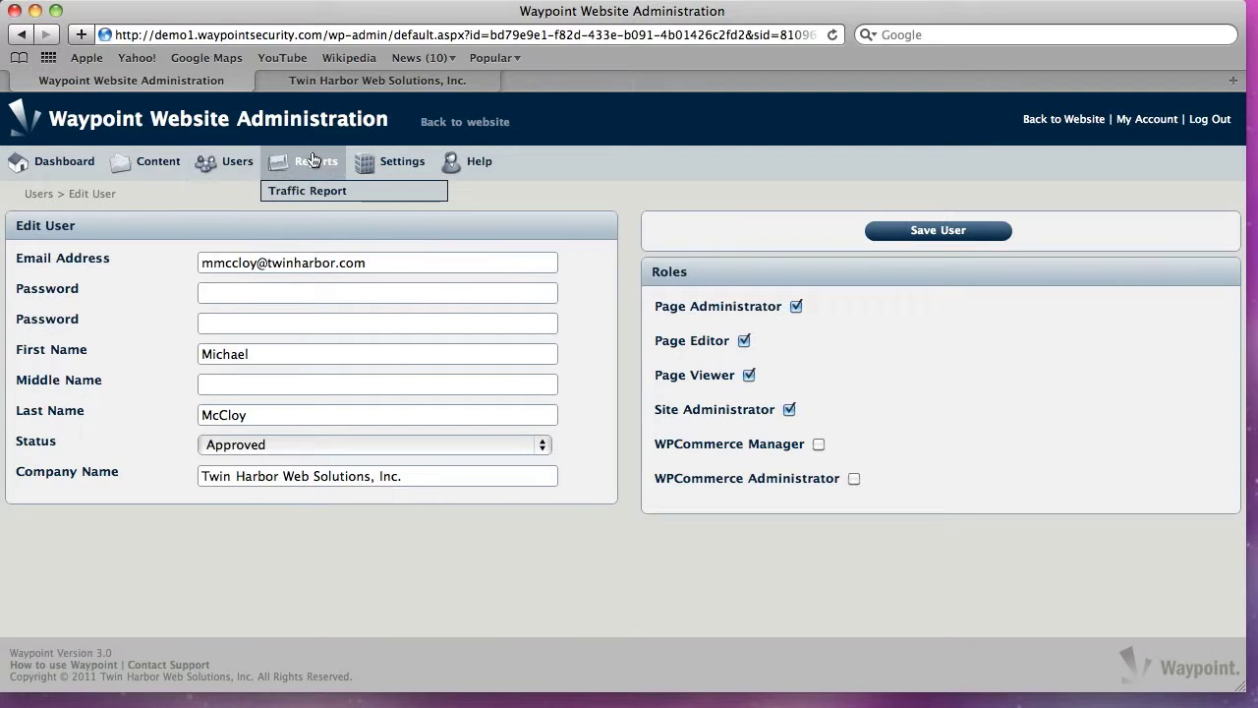
Open Reports > Traffic Report and scroll through the 3/21–3/28/2011 traffic-by-page chart
click(322, 167)
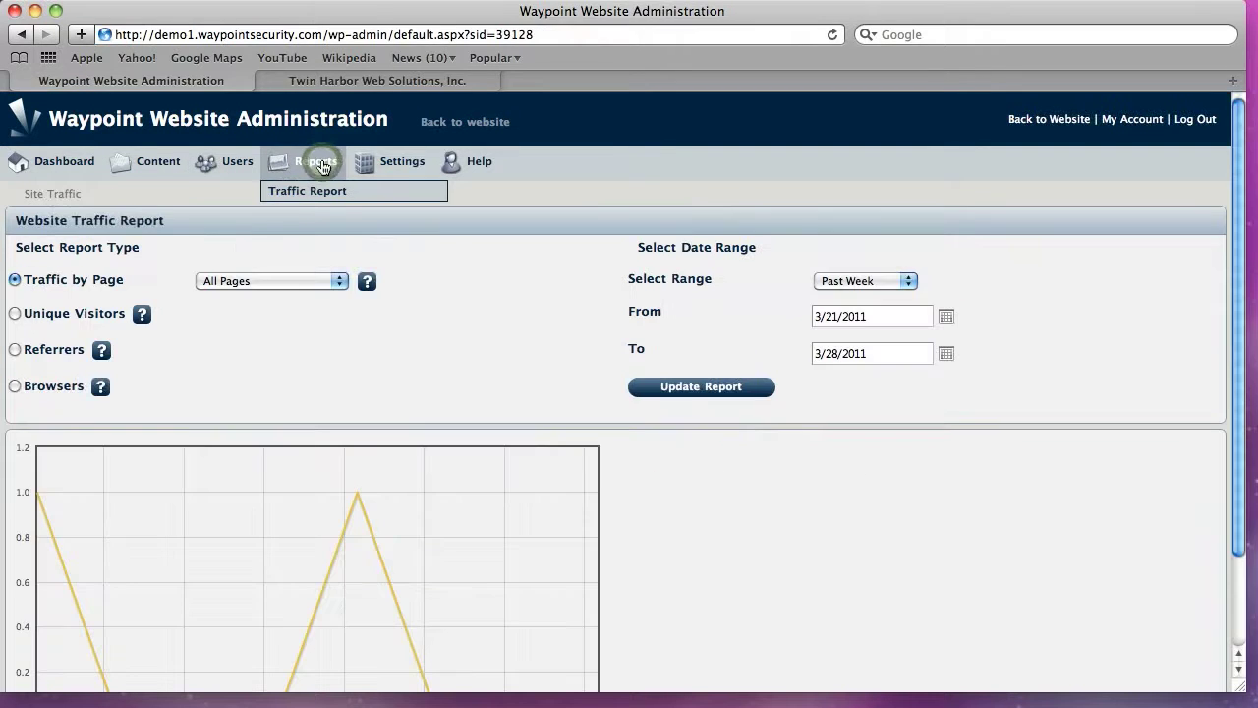
scroll(480, 321, down, 3)
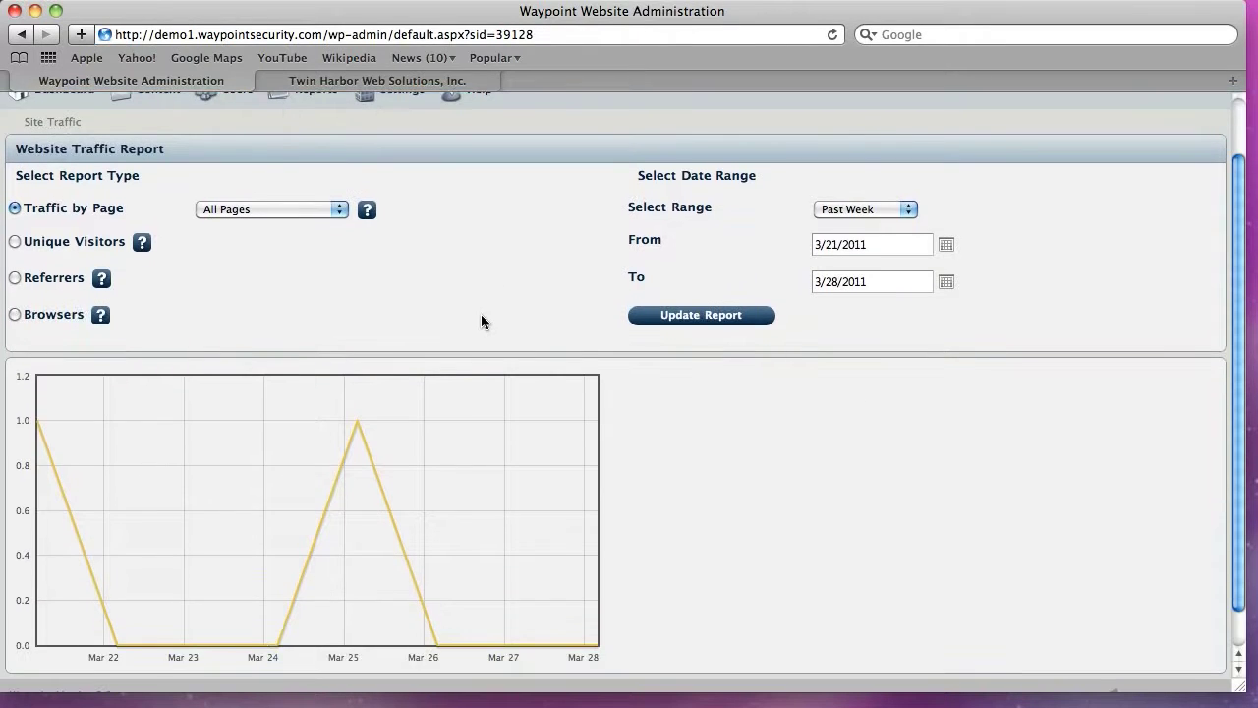
scroll(481, 321, down, 2)
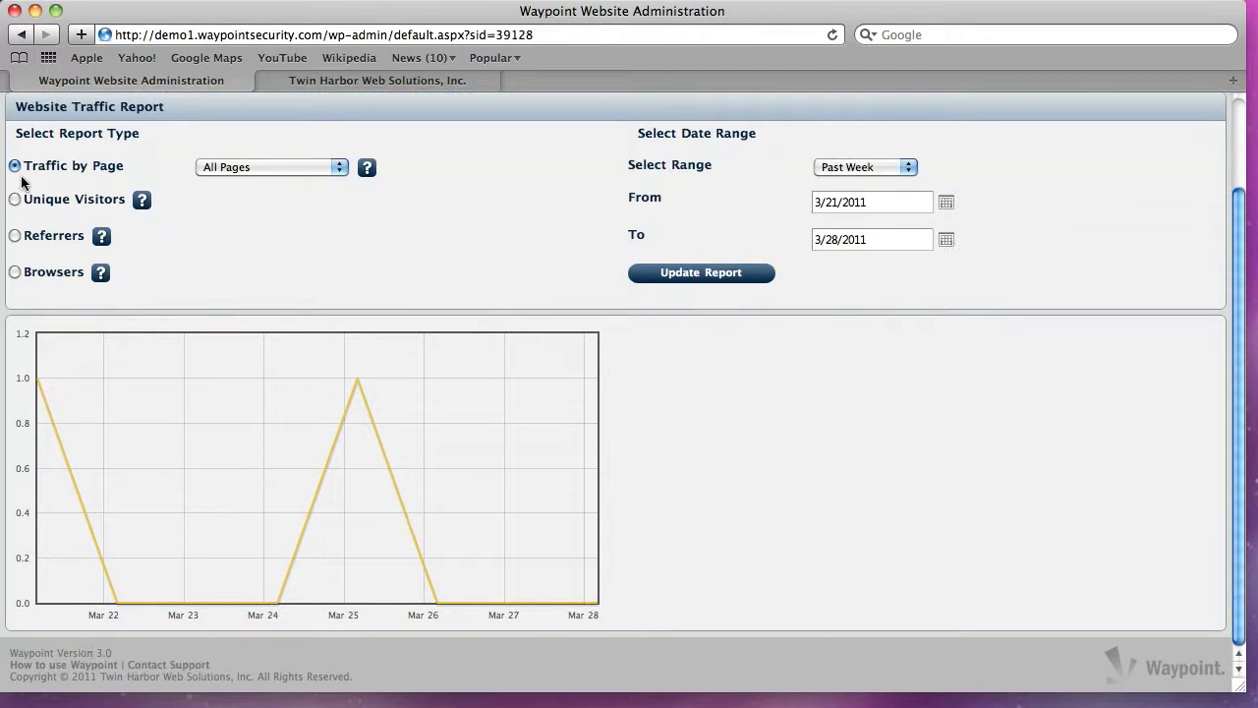
scroll(539, 280, up, 3)
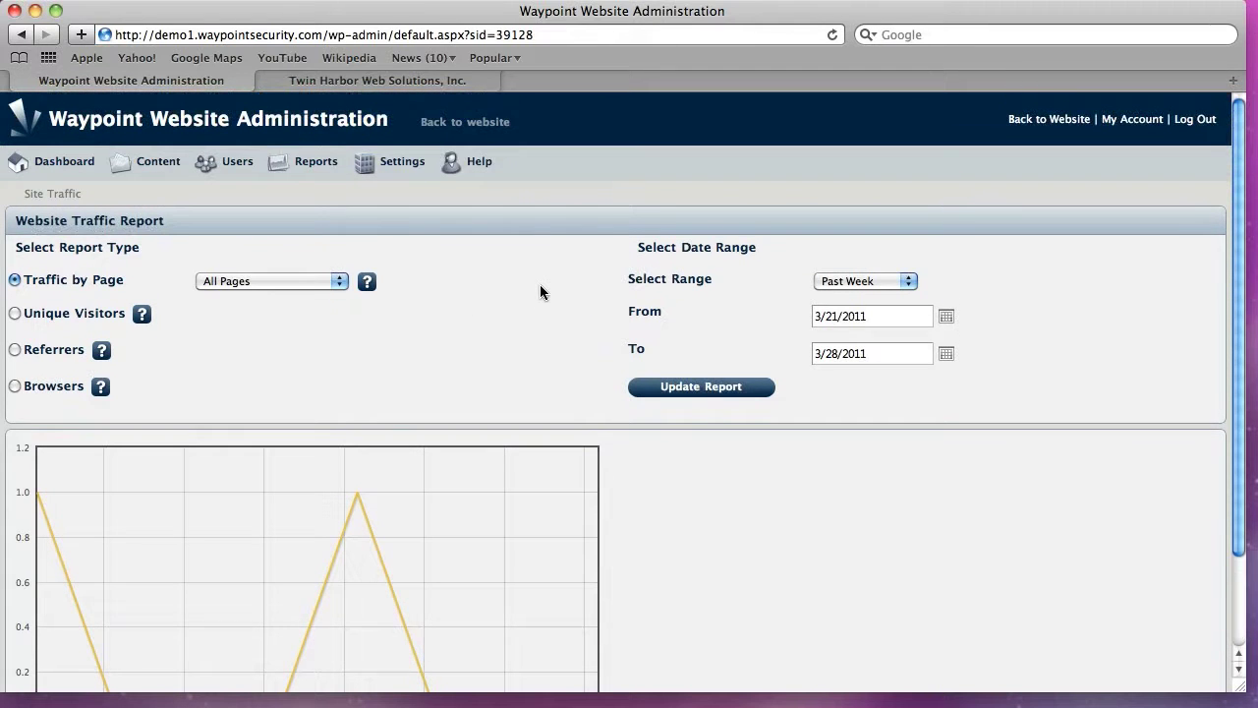
scroll(549, 488, down, 2)
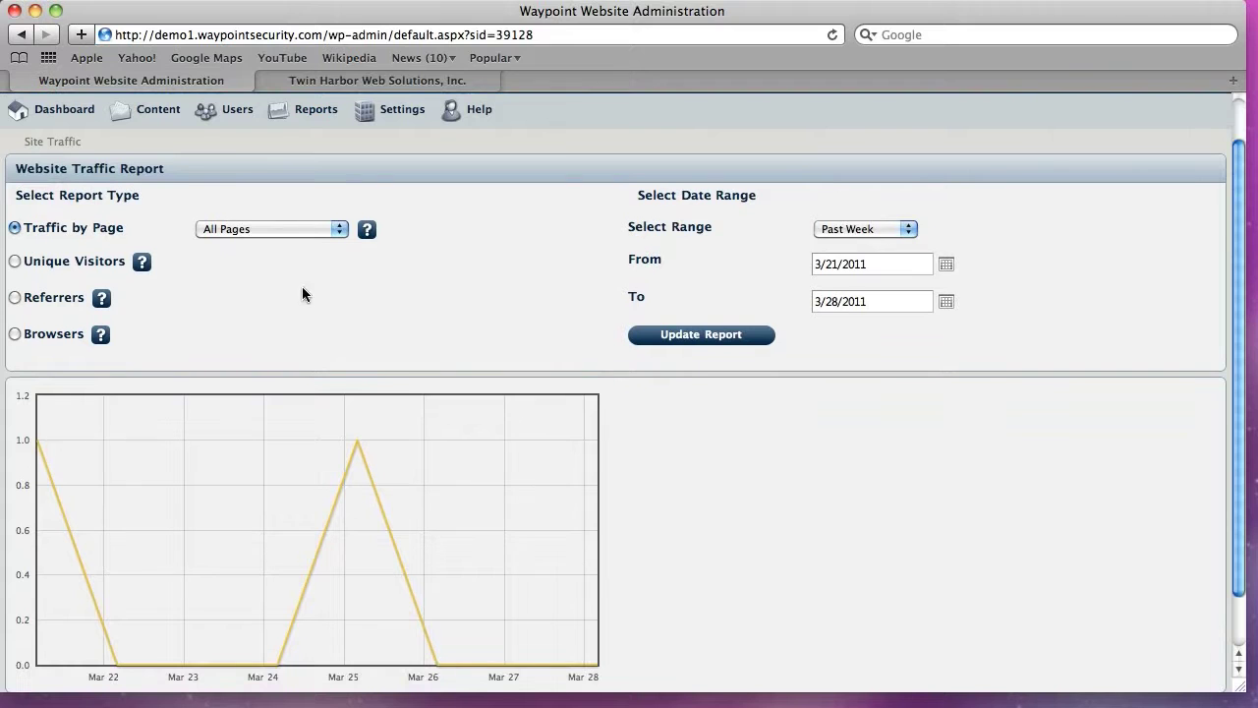
scroll(314, 292, up, 3)
Review the Plugins list and the global Gallery Settings
mouse_move(393, 165)
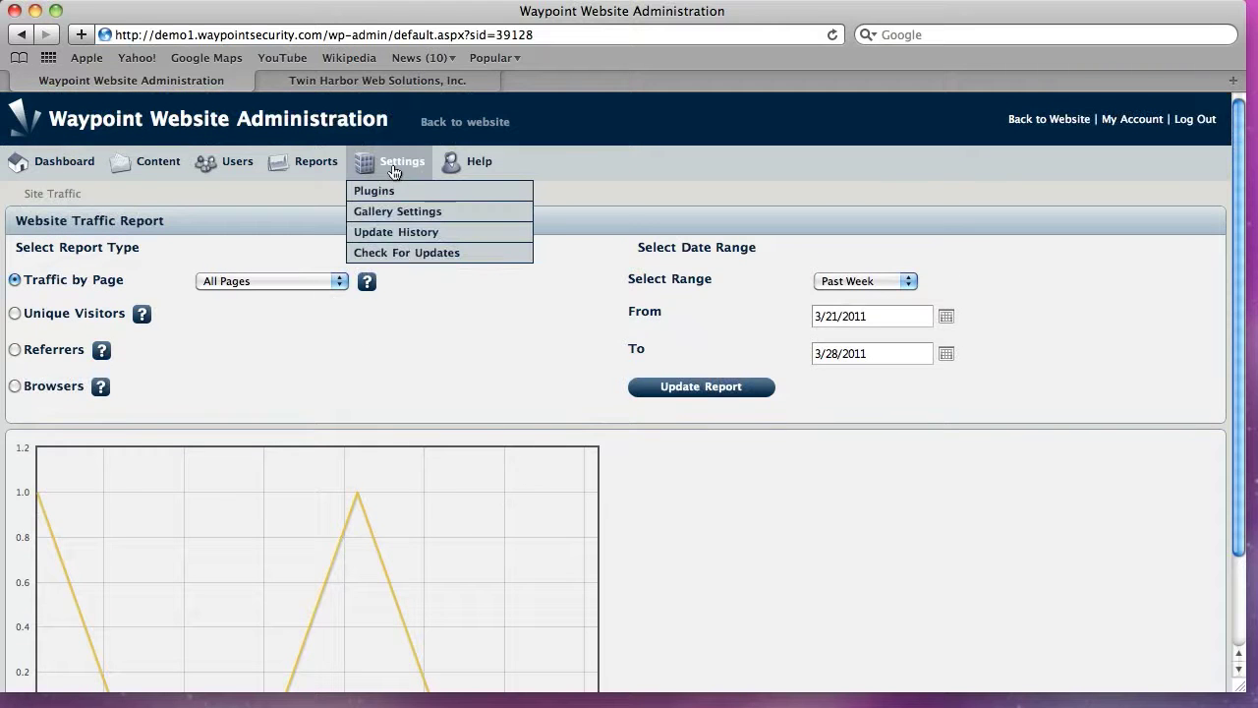
click(374, 193)
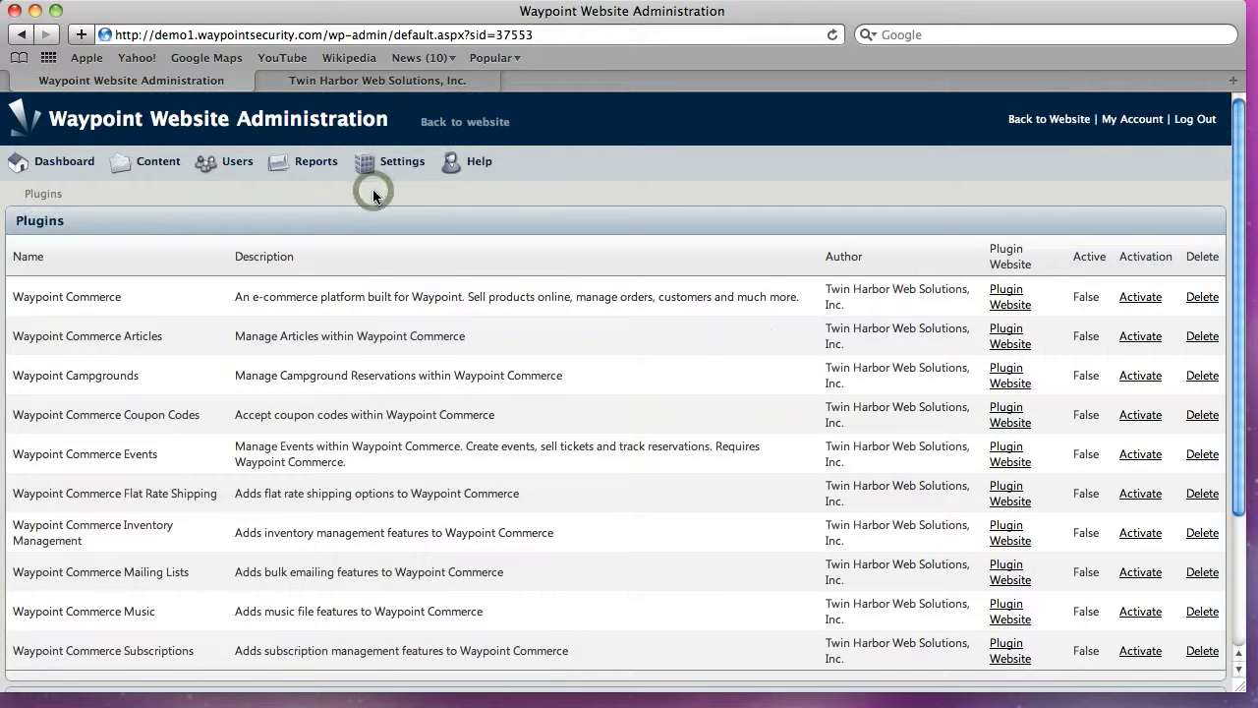
scroll(653, 408, down, 4)
scroll(655, 407, up, 3)
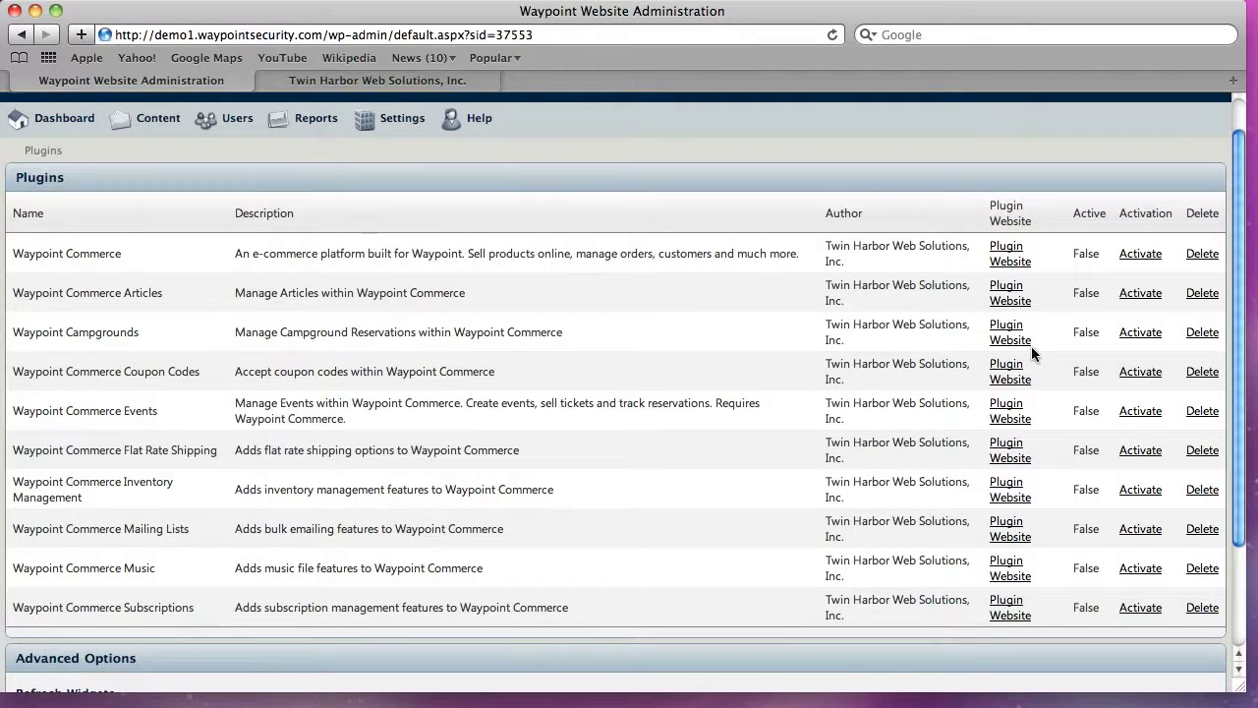
mouse_move(388, 120)
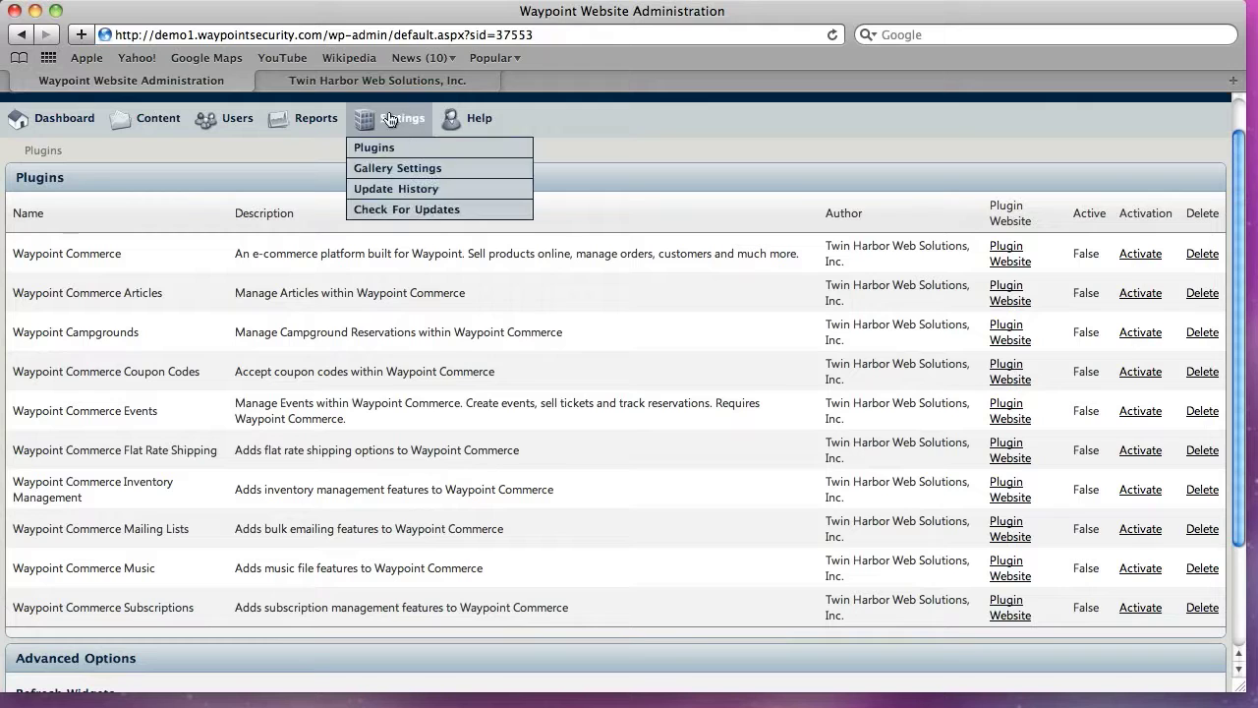
click(394, 174)
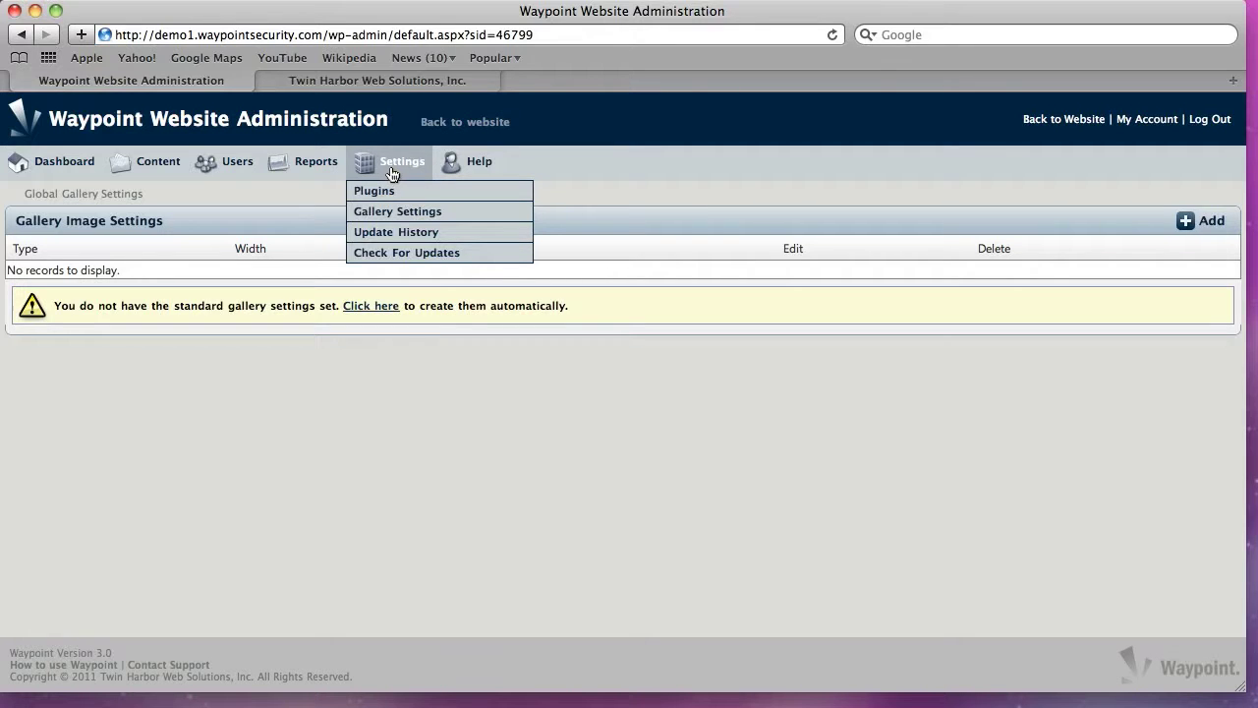
Check for Waypoint updates, then go back to the public website
click(389, 255)
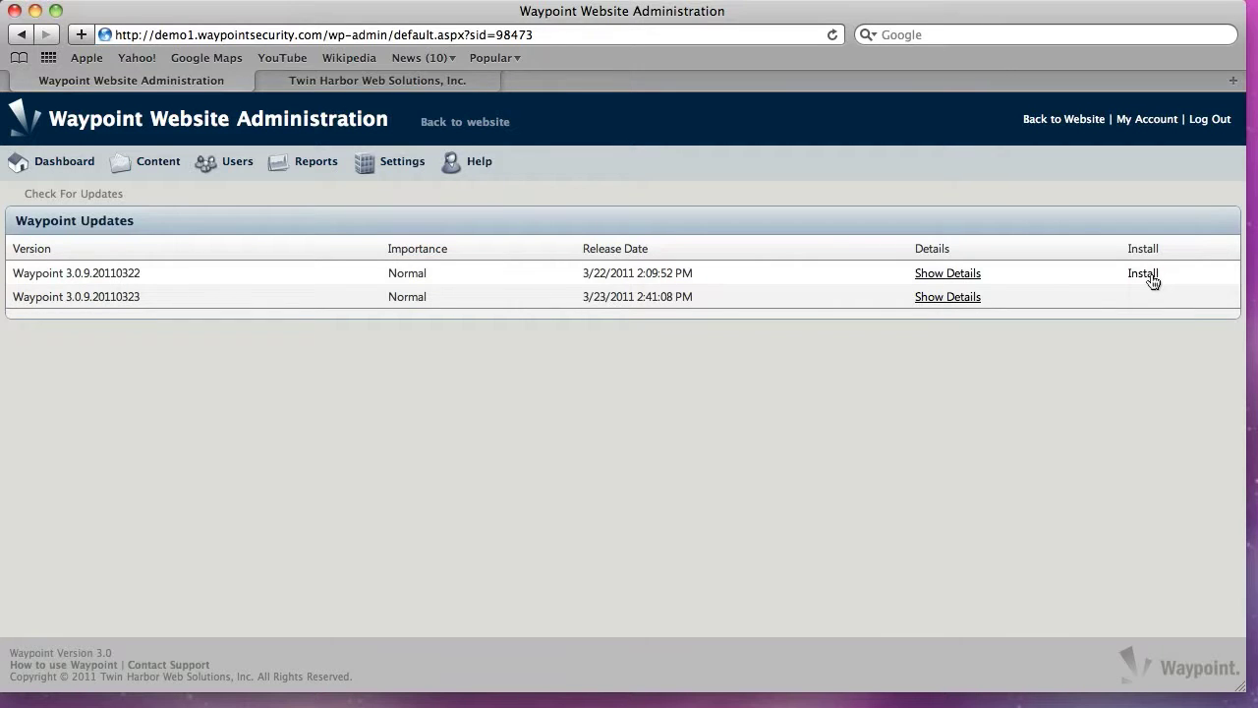
mouse_move(417, 170)
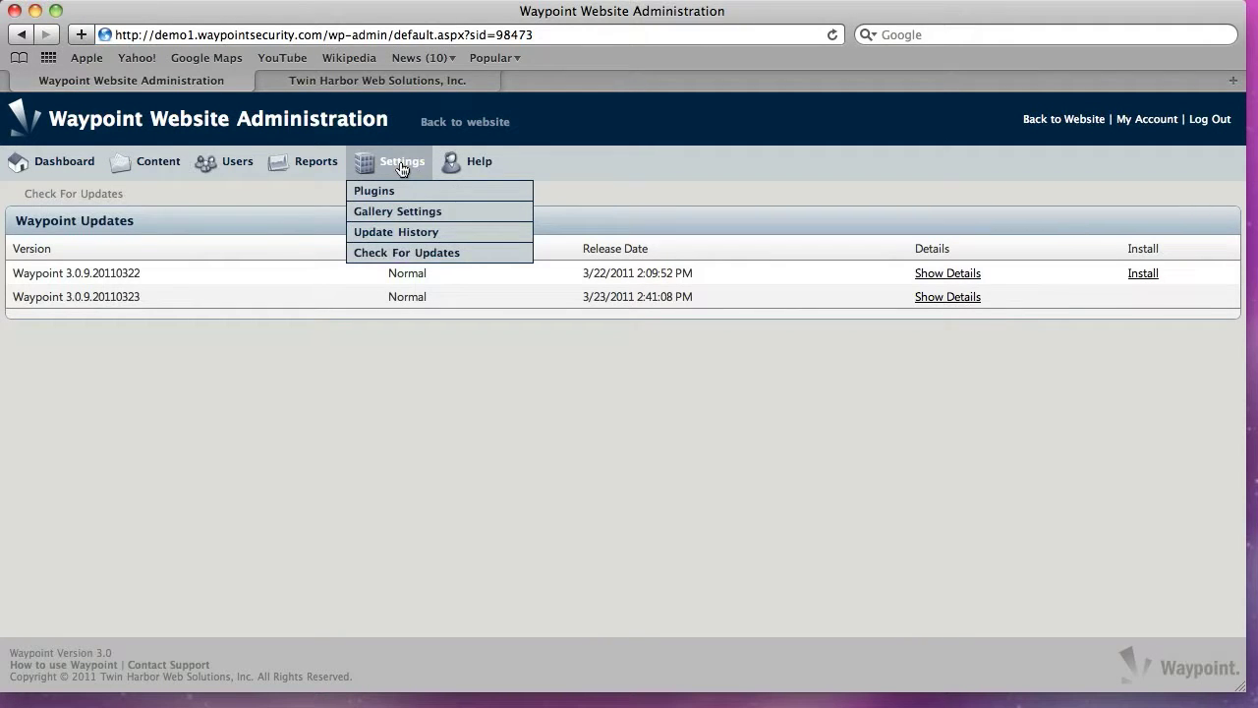
mouse_move(490, 168)
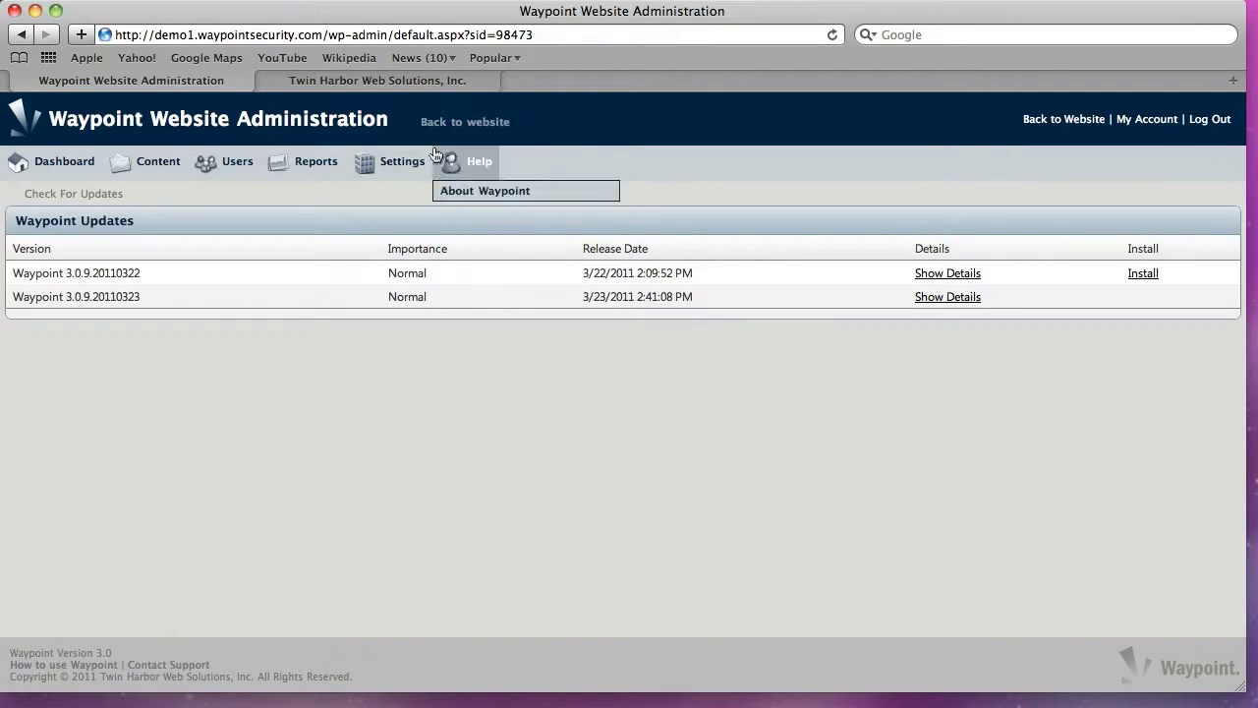
click(451, 121)
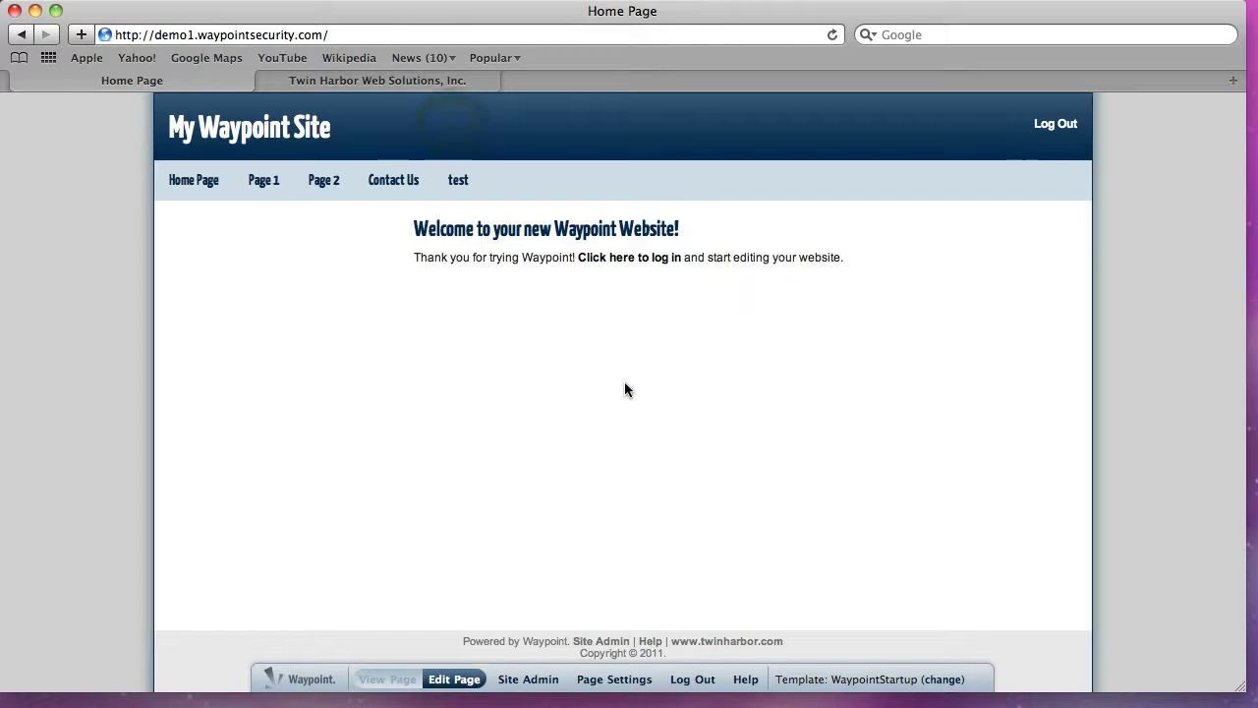